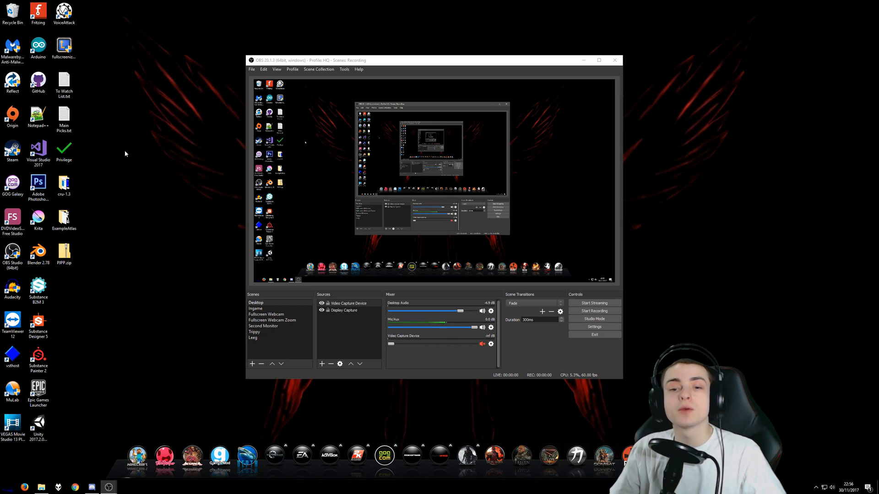
Switch to Chrome, open the copied Twitch clip link and its full video, and pause playback
click(147, 215)
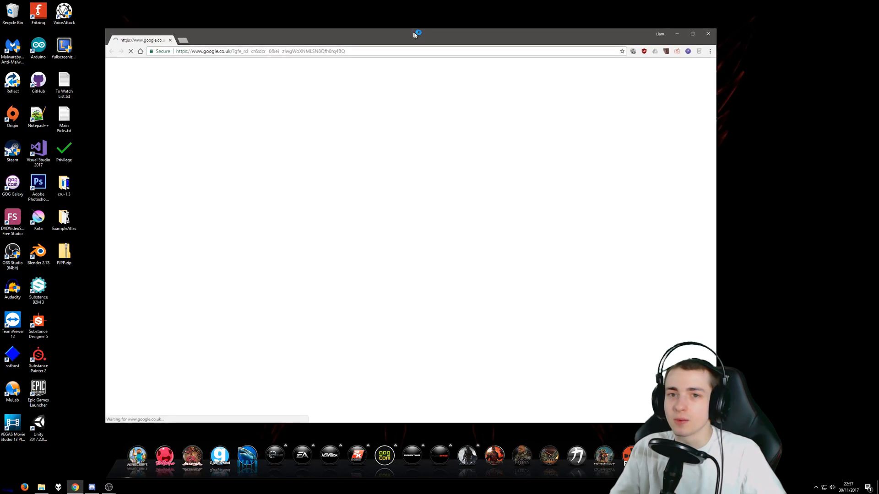
drag(414, 34, 509, 47)
right_click(488, 64)
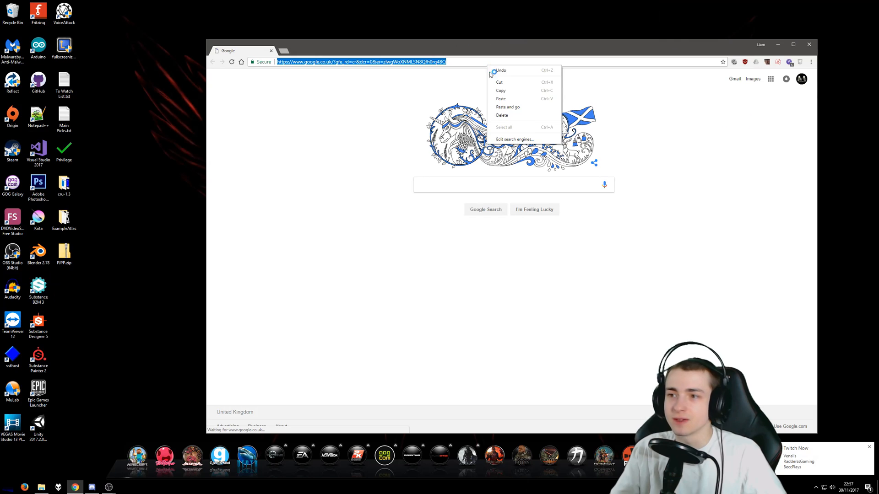
click(509, 107)
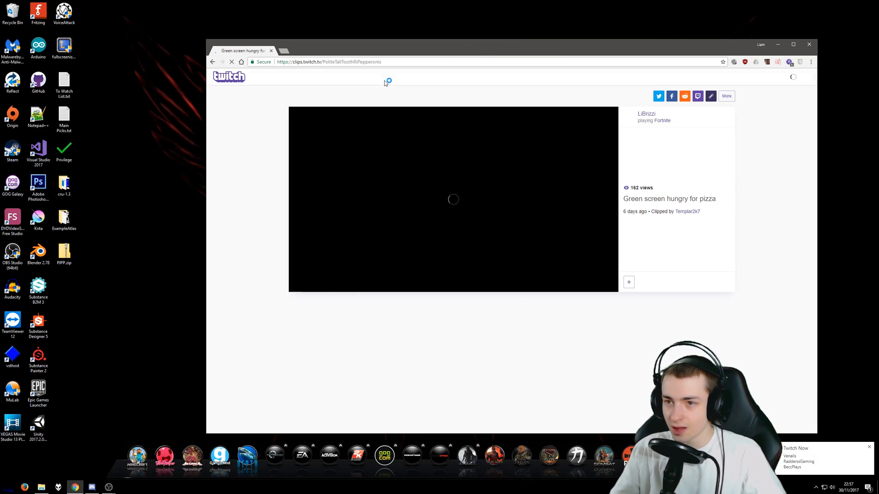
click(457, 194)
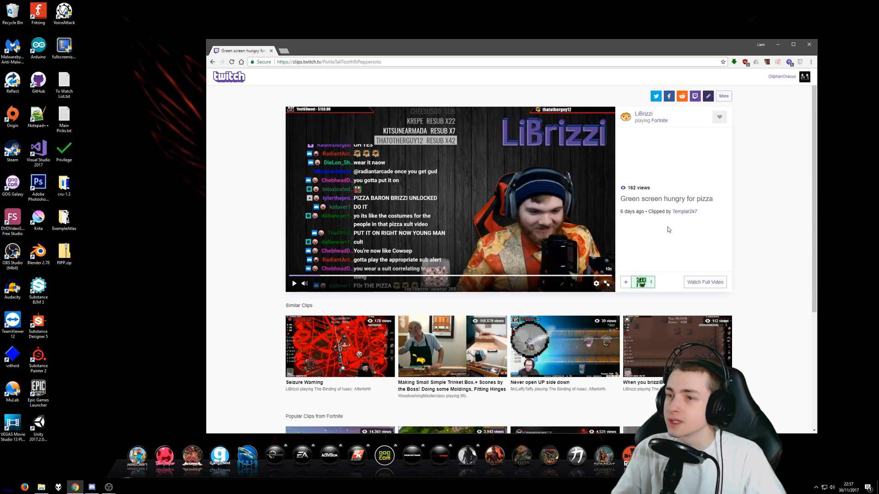
click(701, 282)
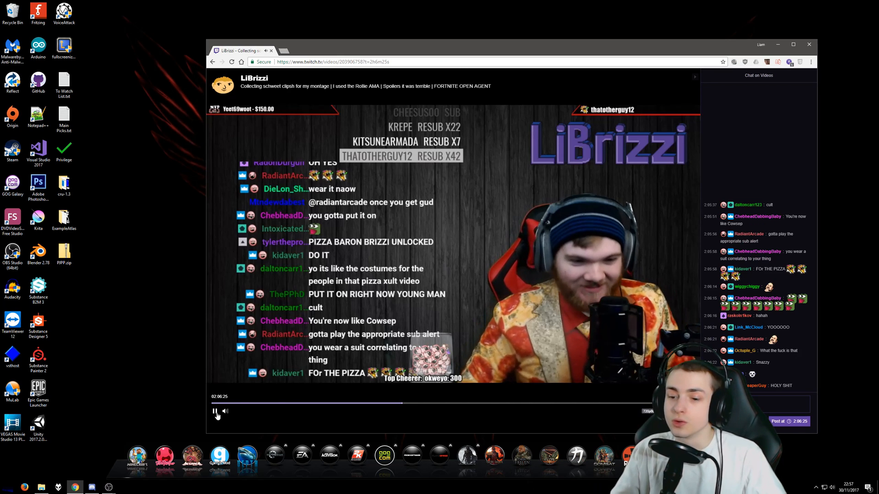
click(215, 412)
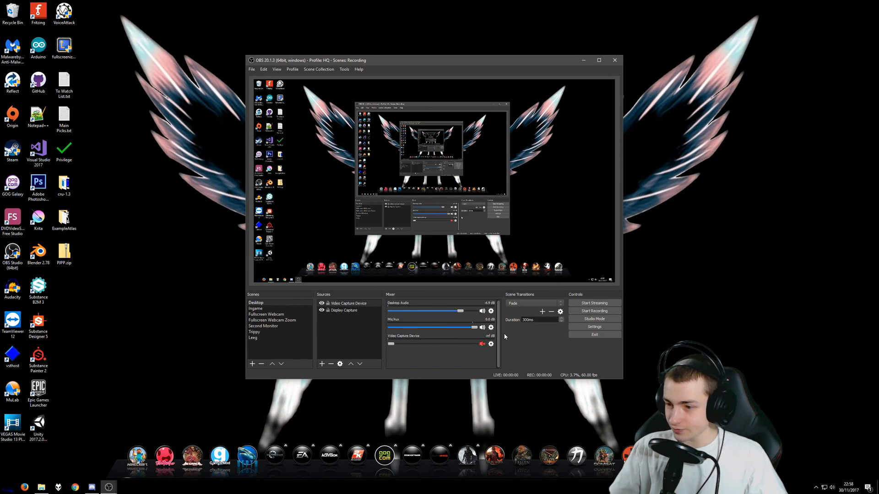
Switch to OBS and review the audio track assignments in the advanced audio properties, closing them when done
click(491, 328)
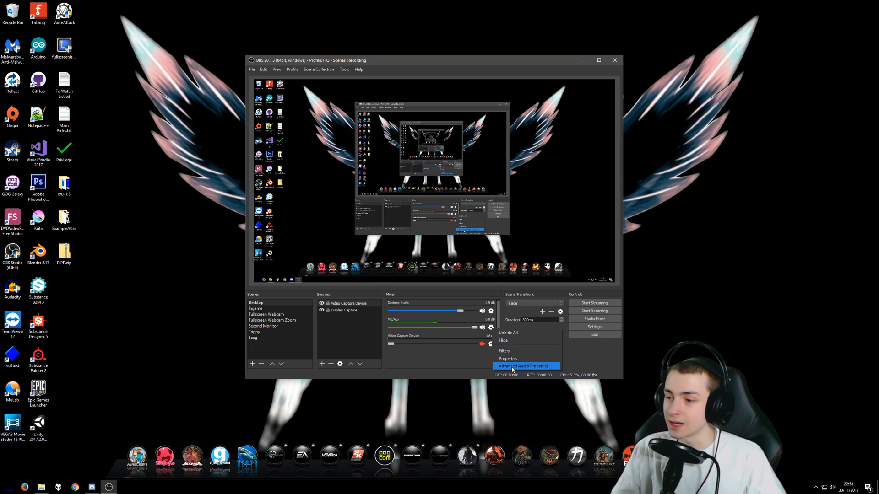
click(501, 366)
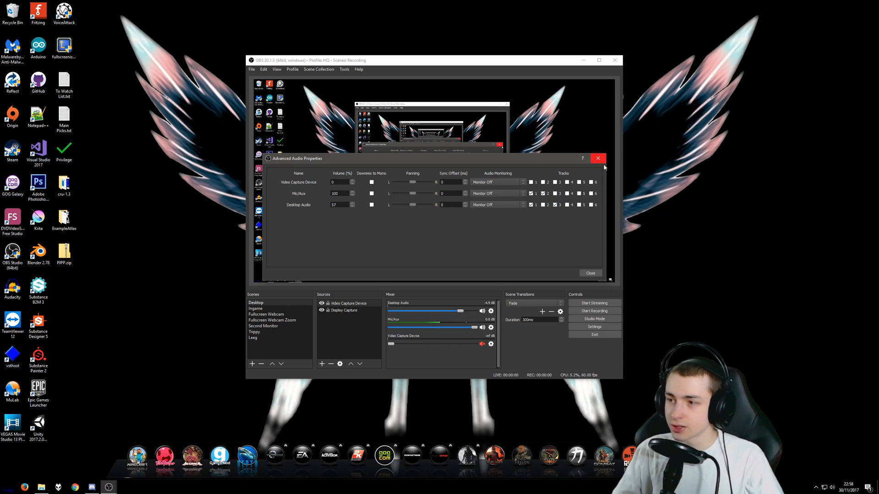
click(591, 273)
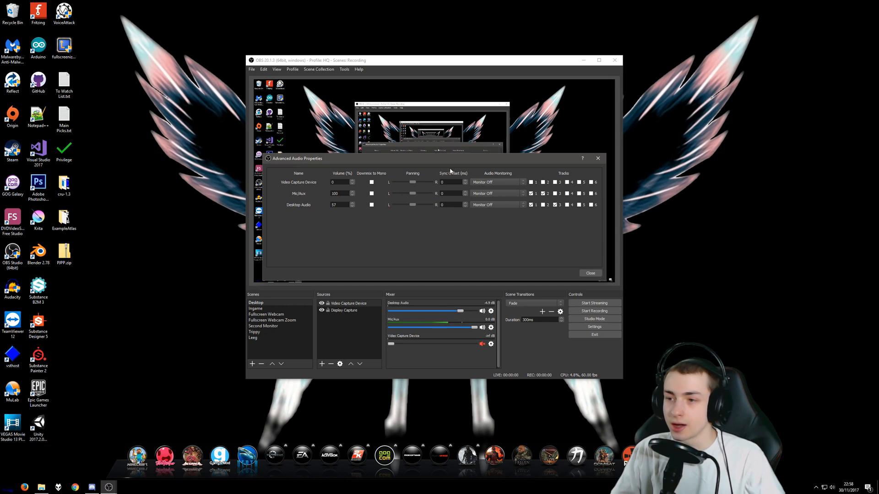
drag(470, 160, 396, 179)
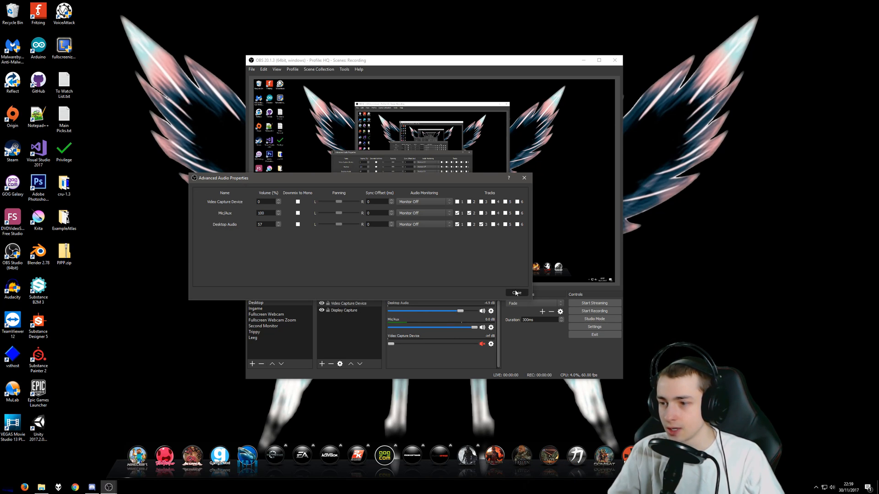
click(521, 295)
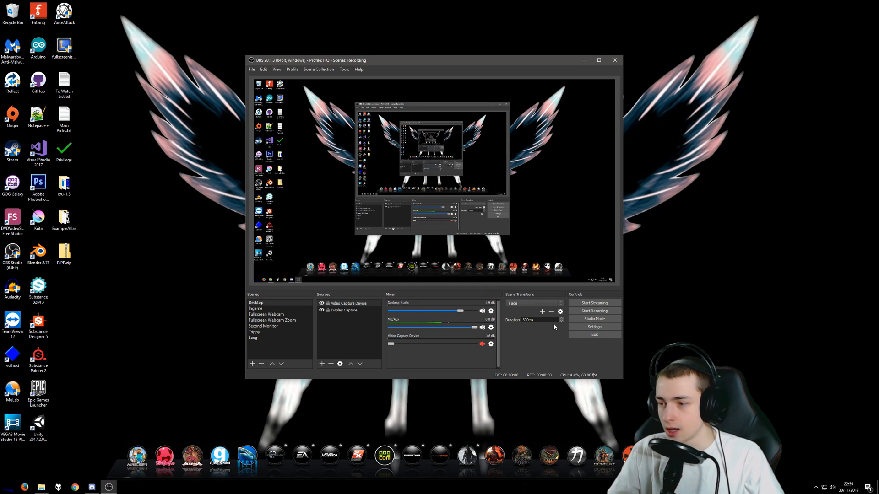
Open the video settings and examine the base canvas and scaled output resolution options
click(583, 328)
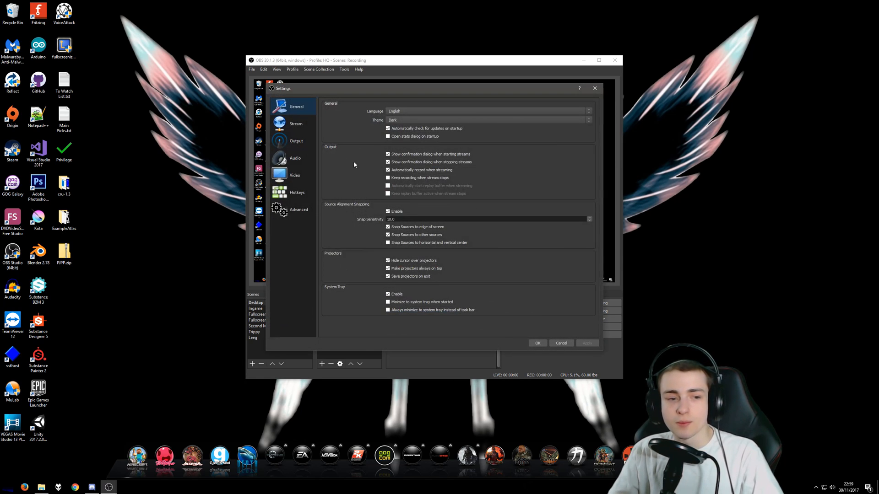
drag(439, 85, 290, 98)
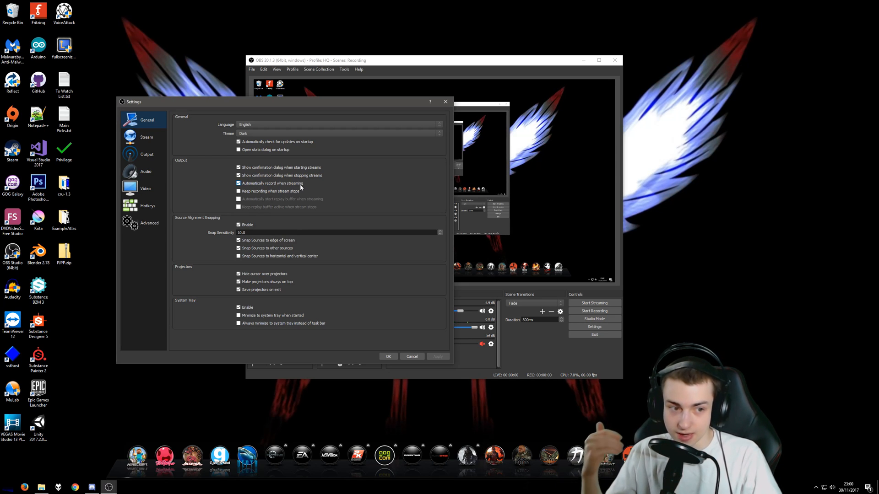
click(152, 194)
click(443, 118)
click(443, 118)
click(443, 127)
click(443, 127)
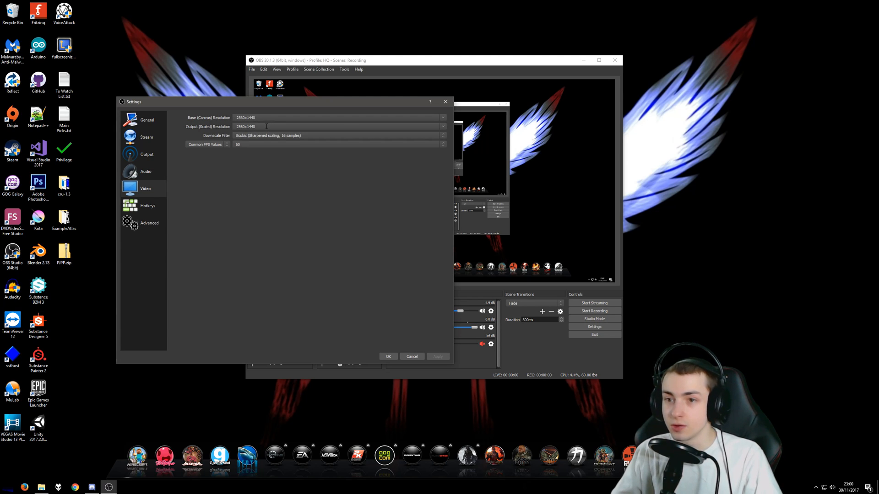
drag(254, 127, 222, 135)
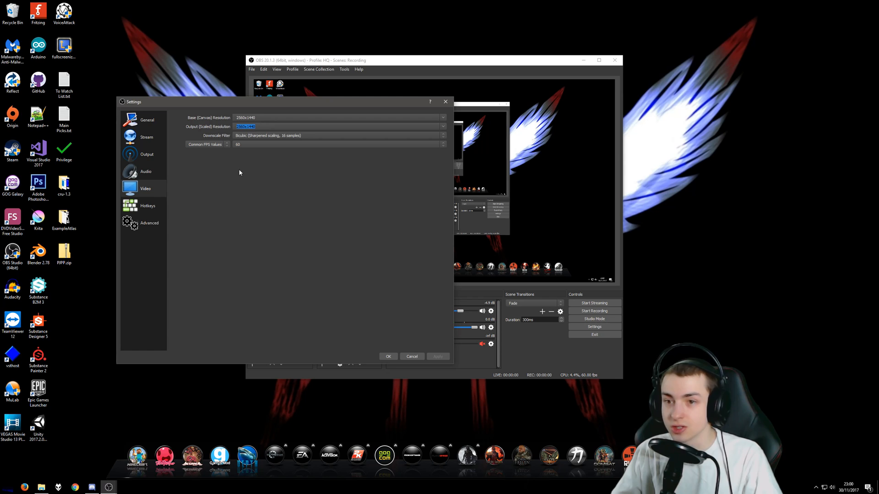
click(254, 128)
drag(237, 126, 279, 171)
click(252, 127)
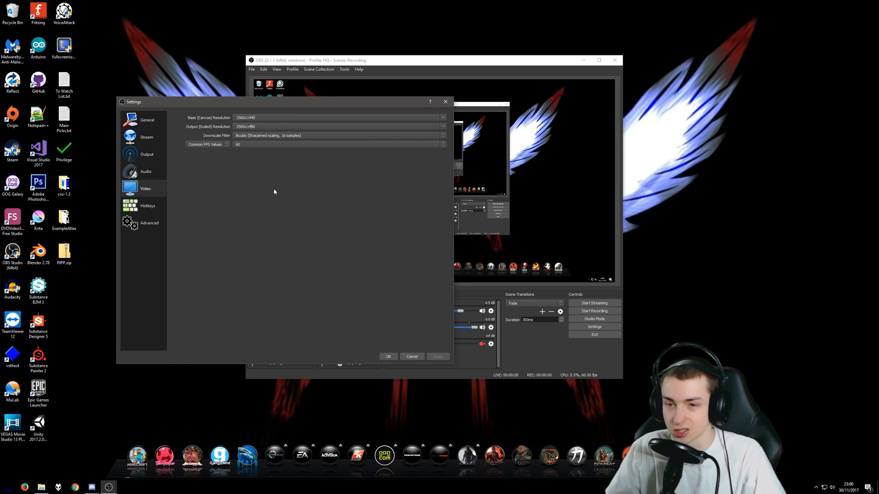
drag(257, 126, 216, 124)
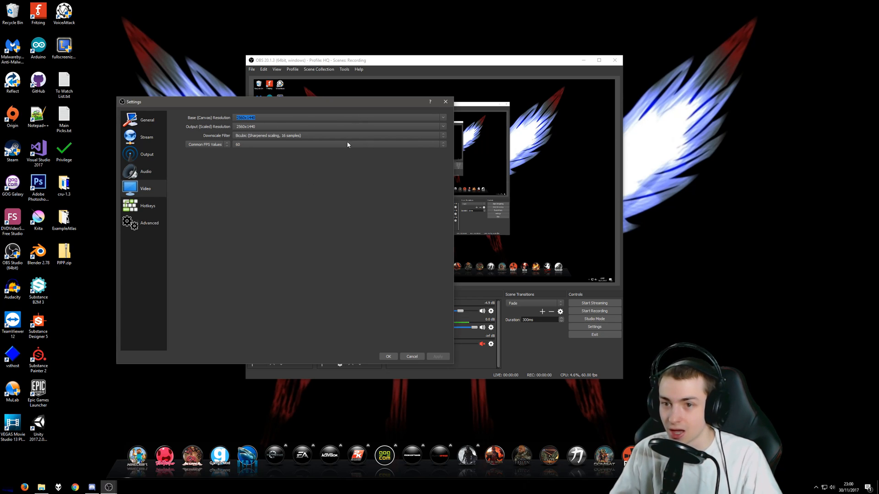
Set the downscale filter to Bicubic (Sharpened scaling, 16 samples) after reviewing the available filters
click(438, 136)
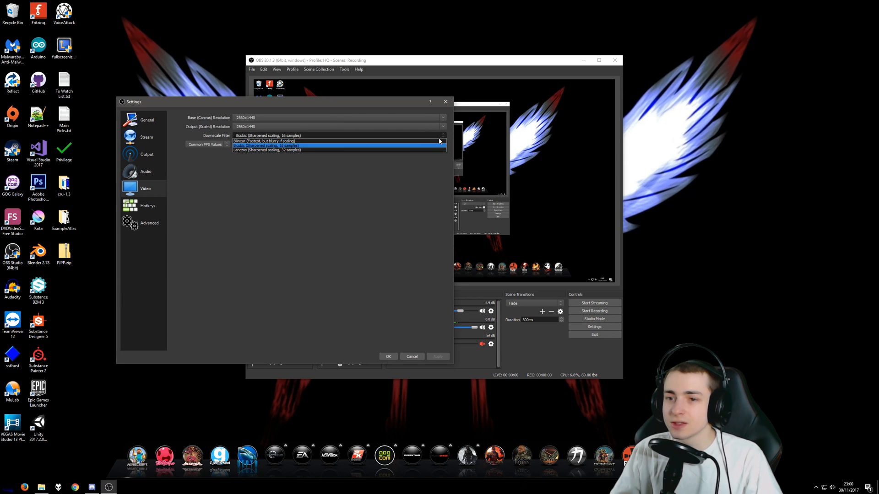
click(291, 146)
click(267, 135)
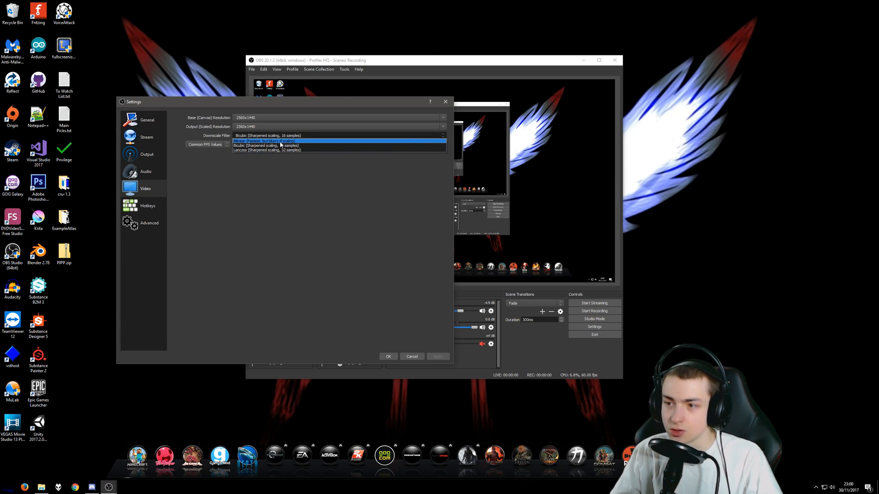
click(282, 146)
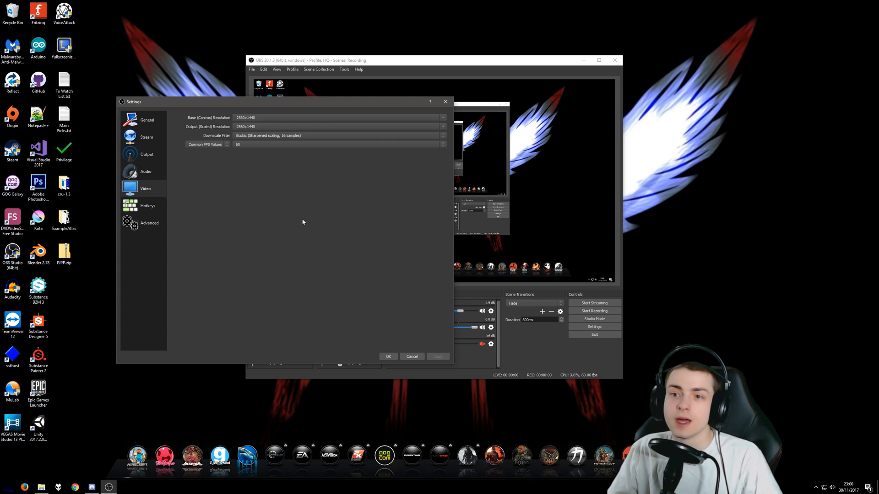
click(260, 136)
click(259, 198)
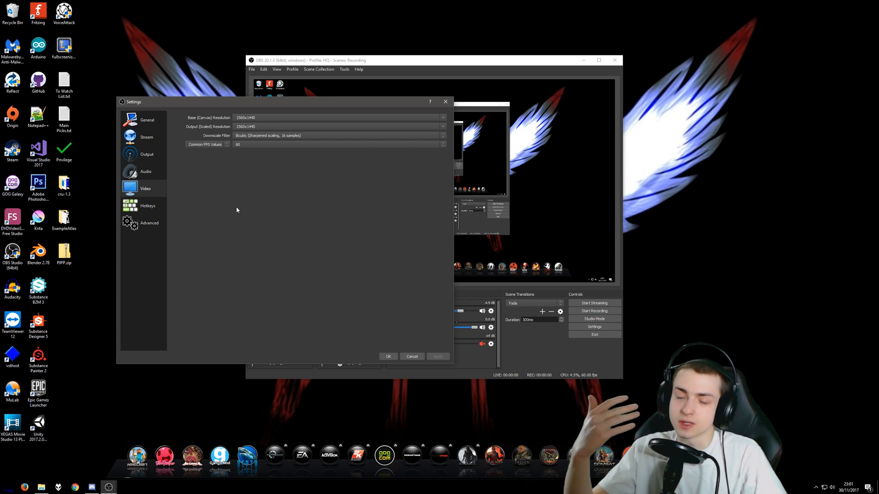
click(263, 137)
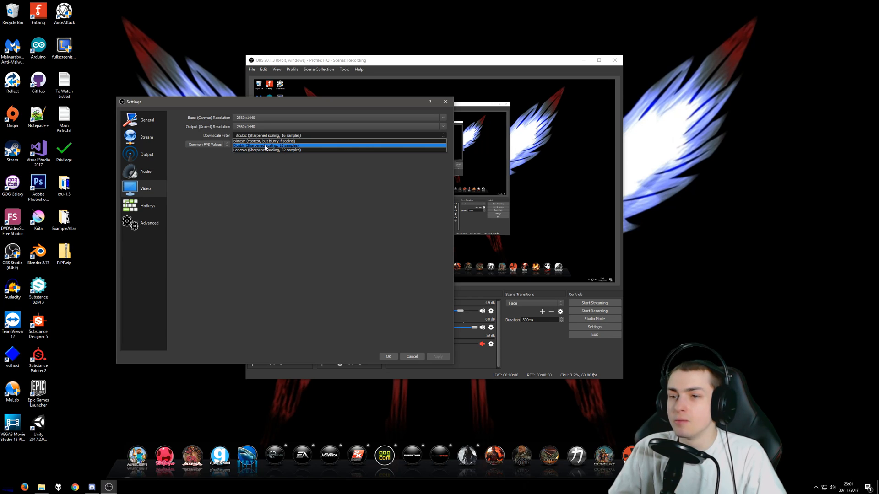
click(267, 147)
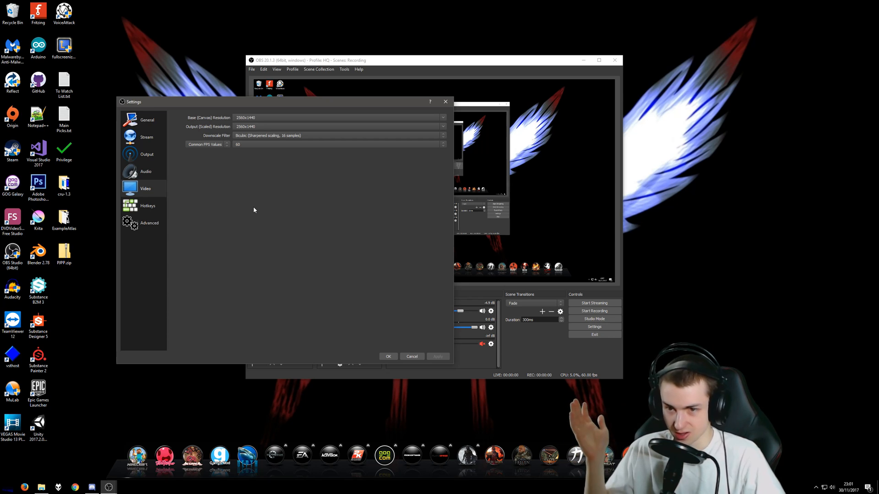
Set the common FPS value to 60 and review the other frame rate options
click(237, 144)
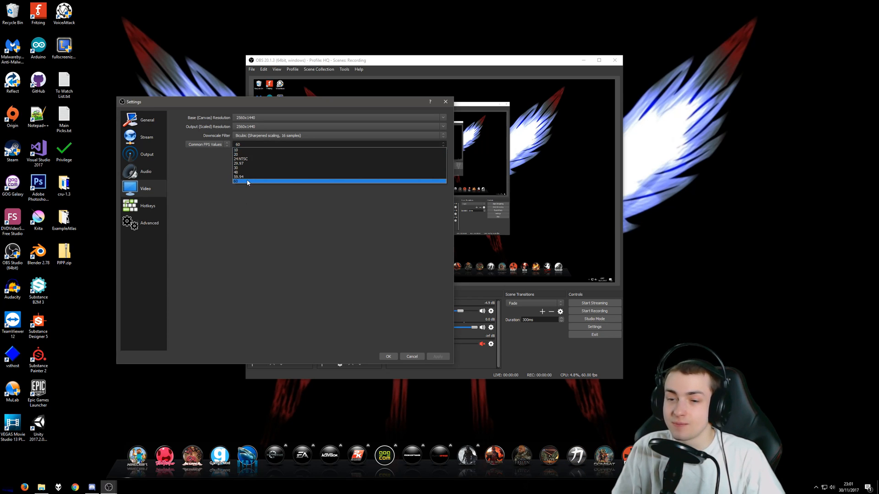
click(247, 182)
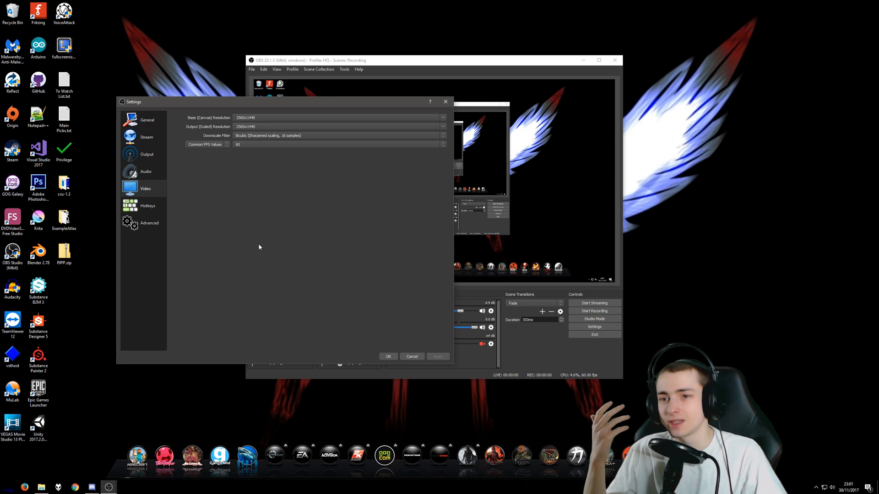
click(251, 143)
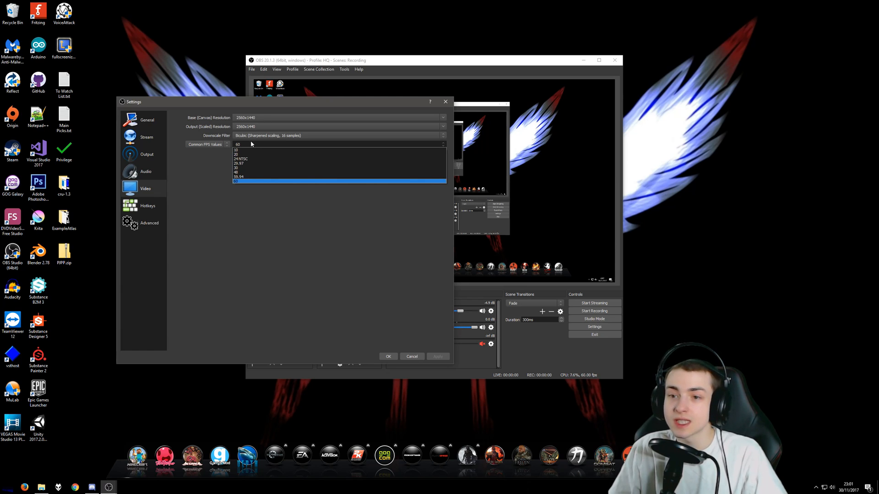
click(187, 183)
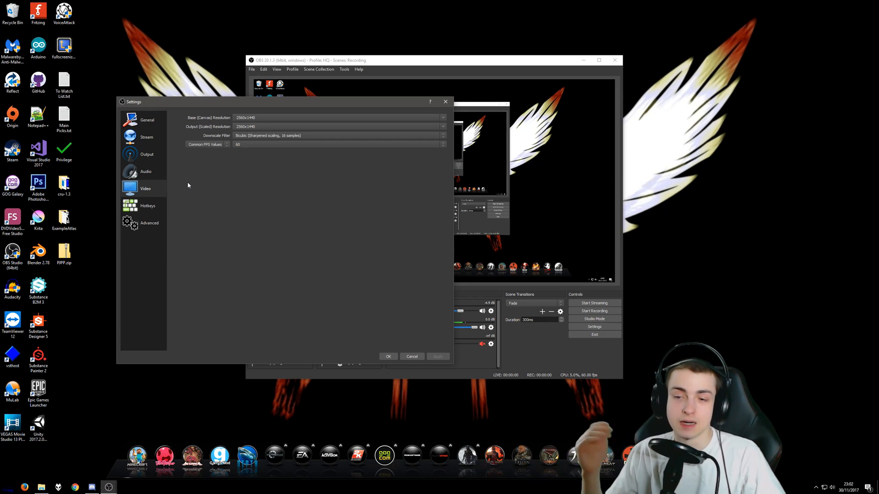
click(262, 145)
click(210, 204)
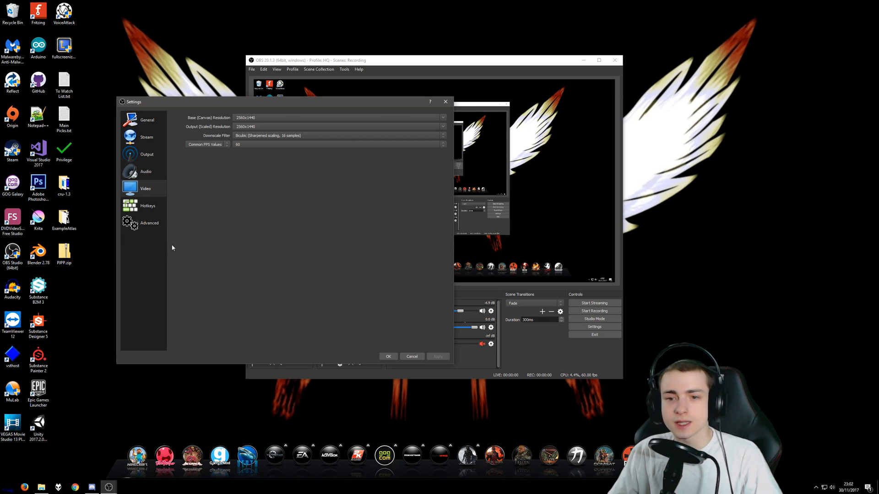
Open the advanced settings and examine the date and time placeholders in the recording filename formatting
click(142, 226)
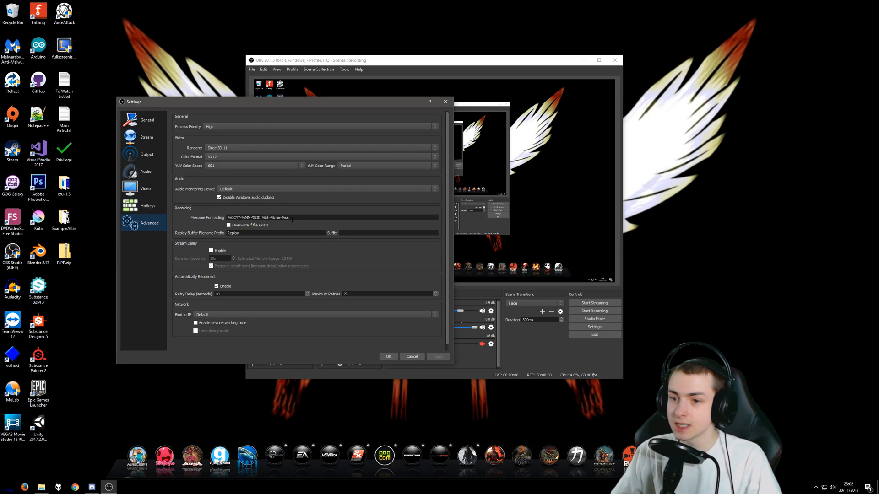
drag(296, 220, 219, 218)
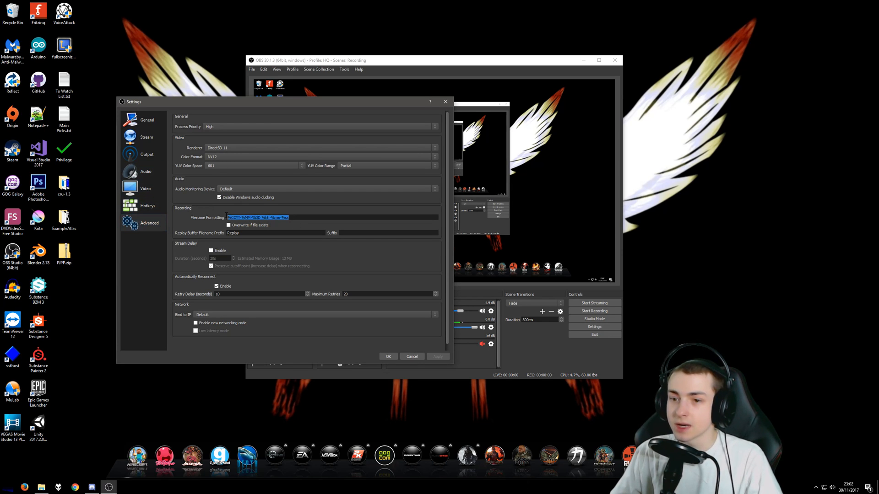
click(299, 218)
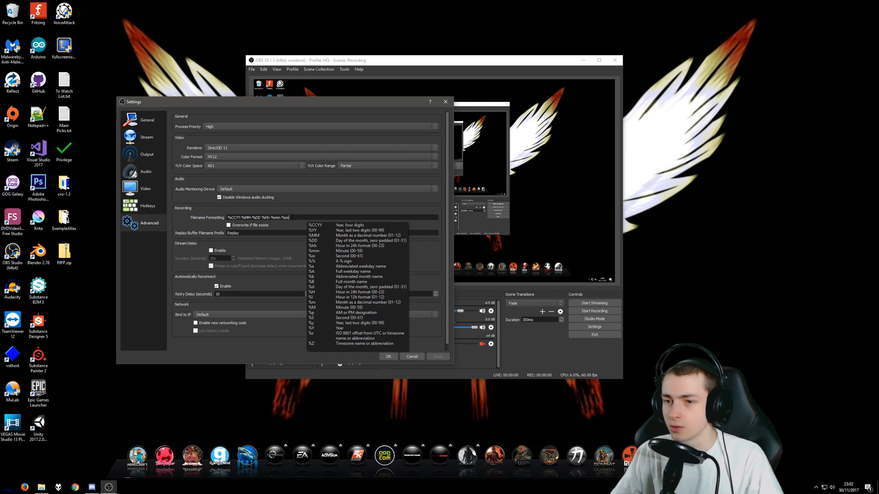
double_click(234, 217)
click(248, 218)
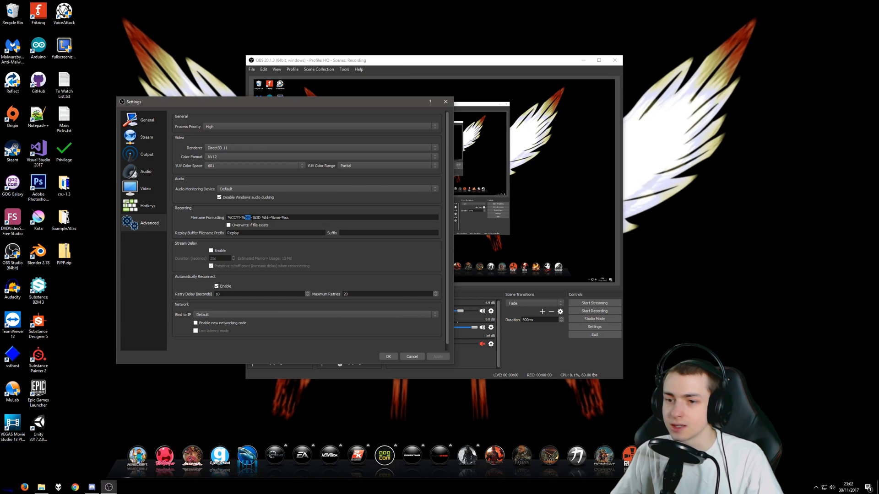
drag(261, 218, 280, 217)
key(ctrl+a)
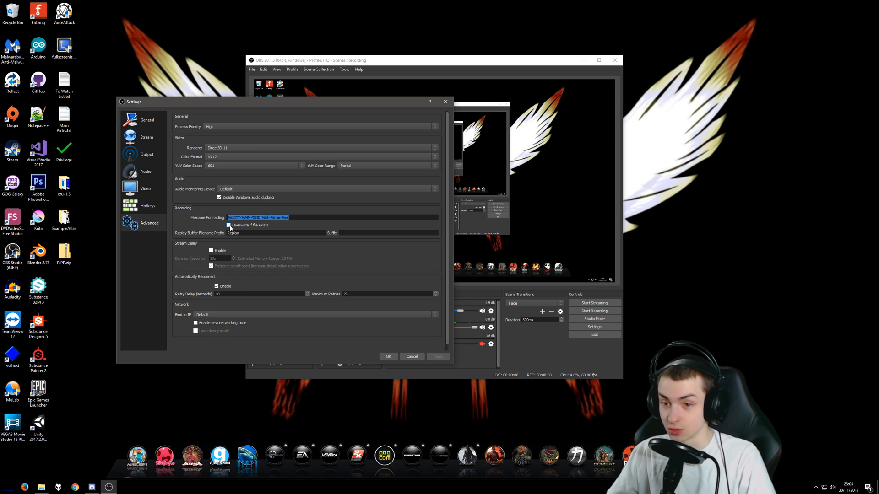
click(299, 218)
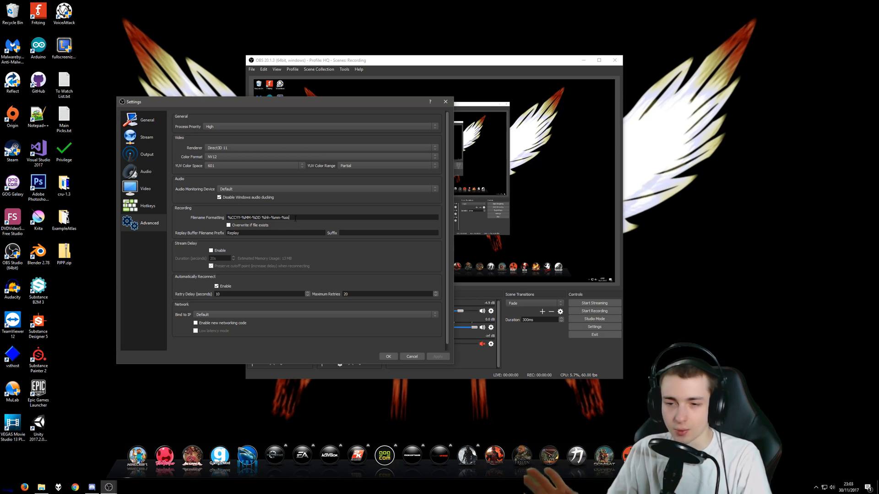
triple_click(295, 218)
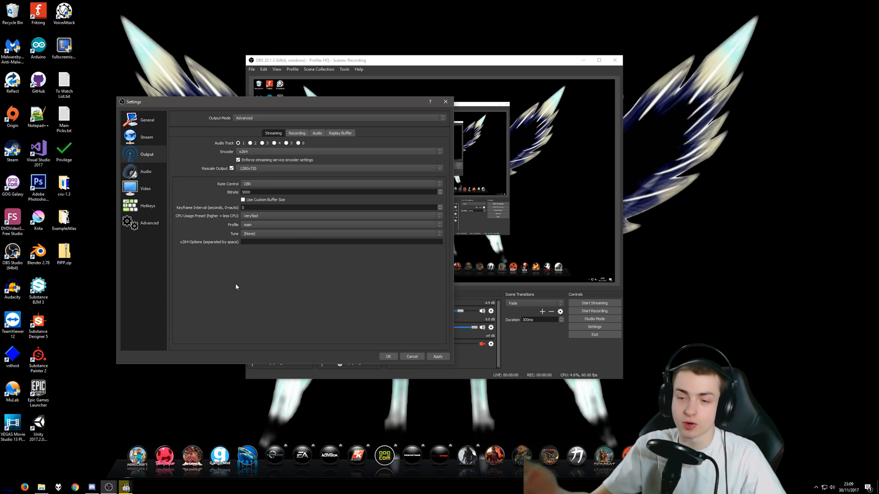
Review the streaming rate control and rescaled output options, keeping CBR and 1280x720
click(252, 185)
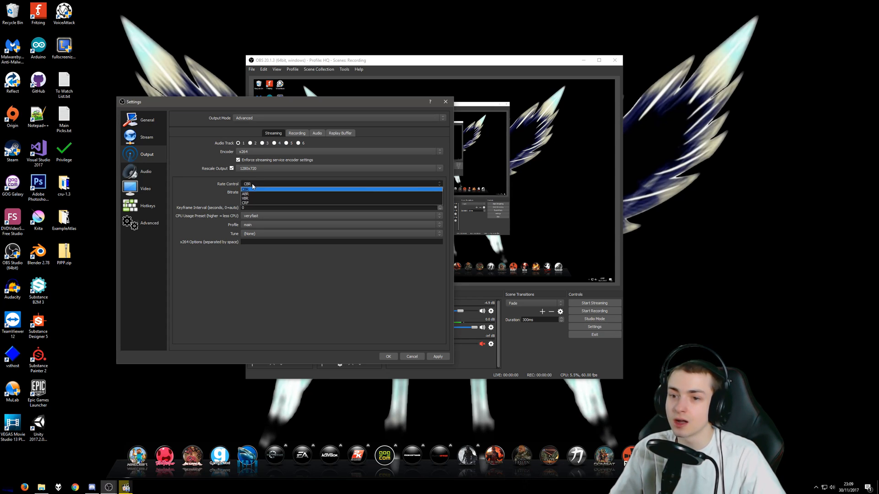
click(252, 188)
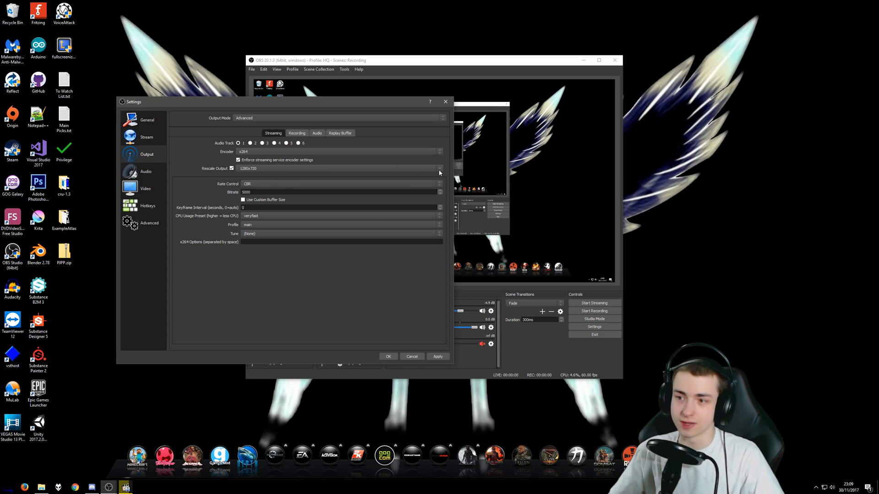
click(441, 168)
click(272, 168)
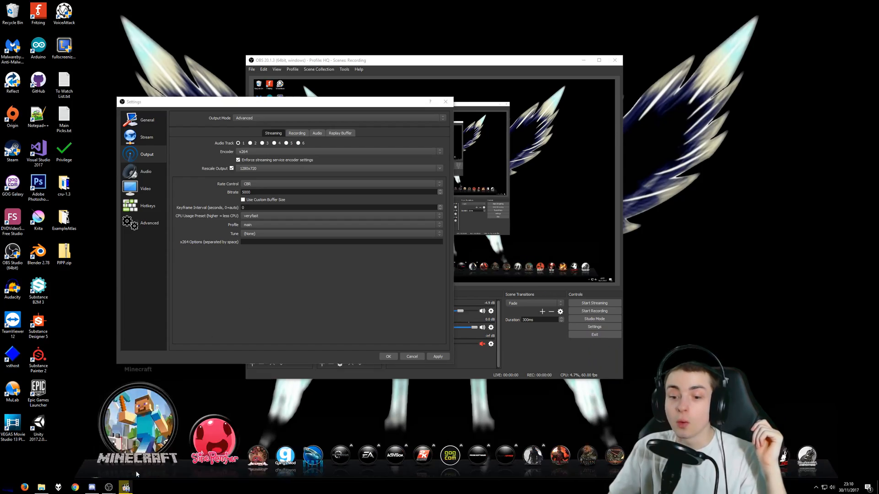
Switch to the media player to view the chunked (1920x1080)_1.mp4 clip, pause it and close the player
click(126, 488)
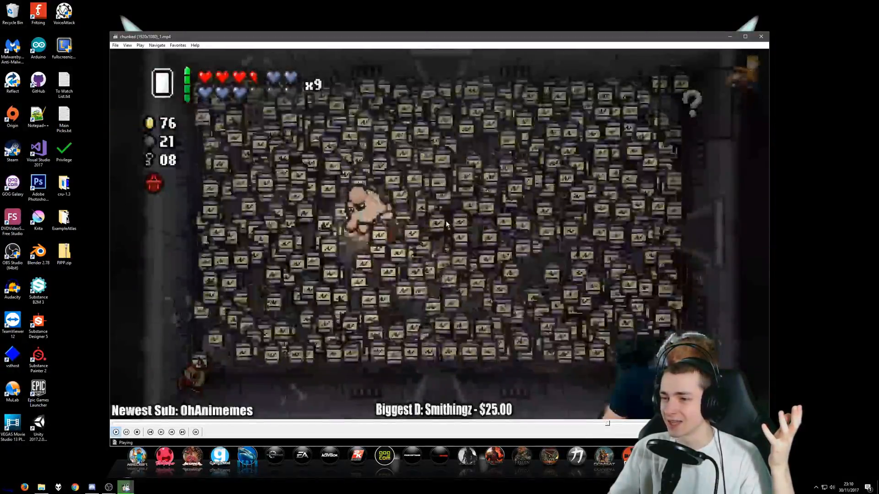
key(space)
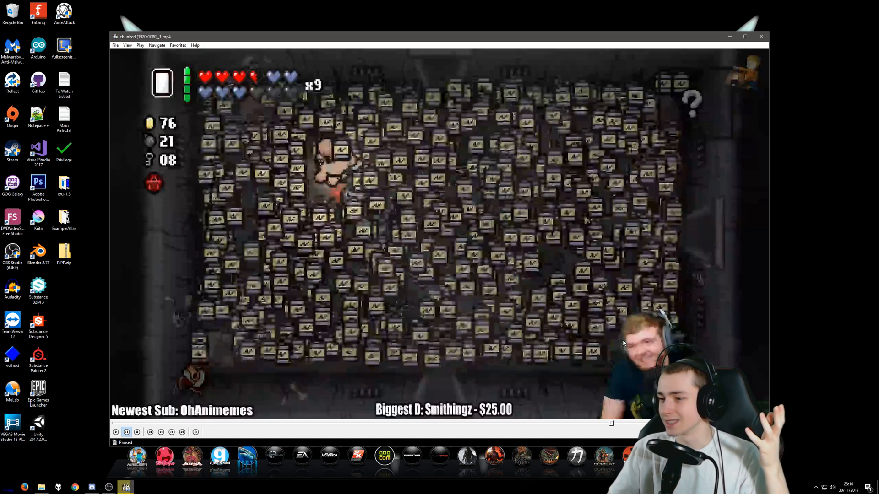
click(761, 37)
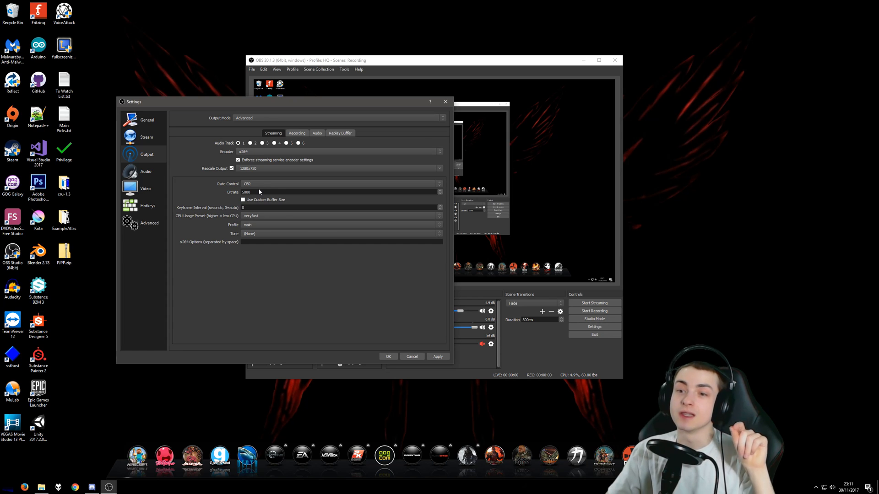
Review the streaming bitrate value and open the output audio track settings
drag(258, 192, 237, 195)
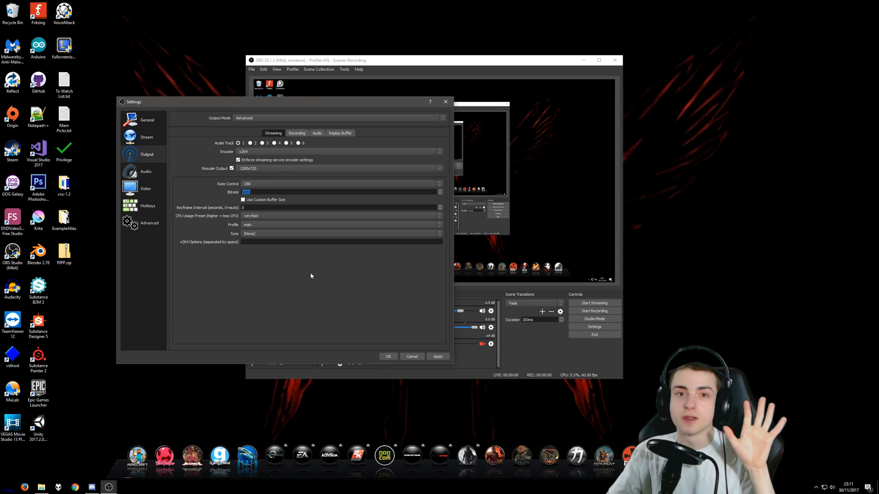
click(297, 134)
click(317, 134)
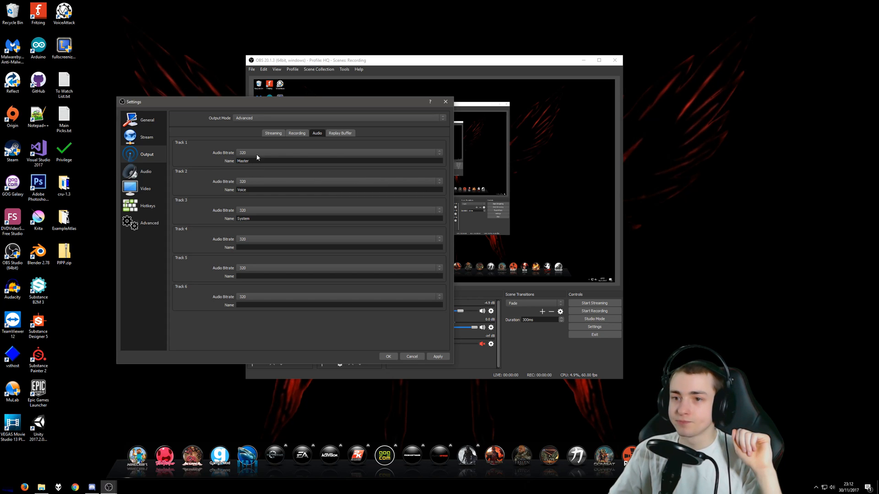
Examine the available audio bitrates for Track 1, keeping it at 320
click(277, 153)
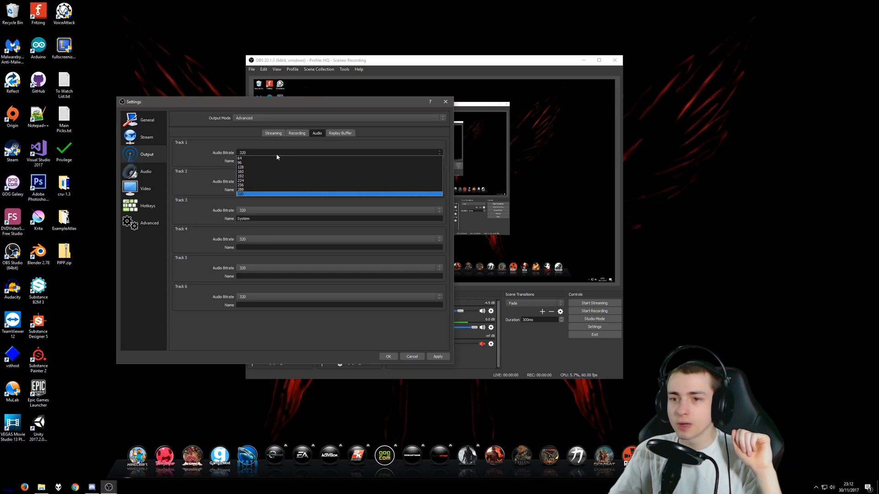
click(276, 153)
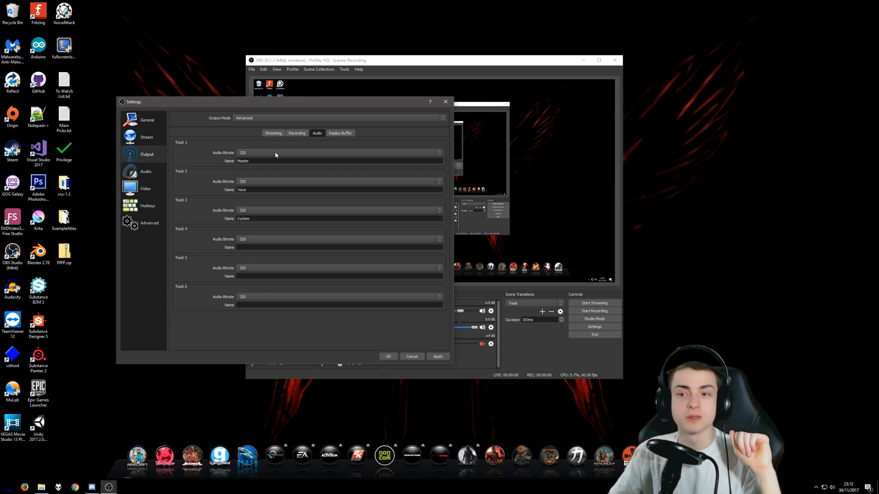
click(277, 153)
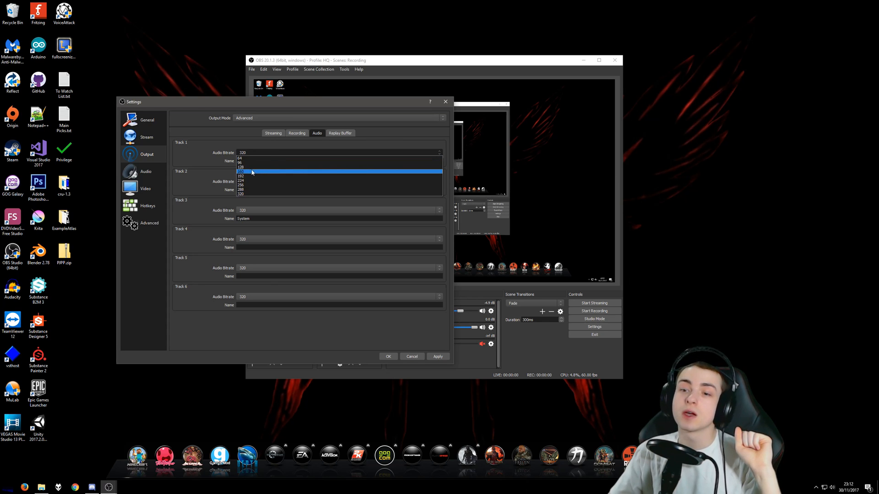
click(237, 144)
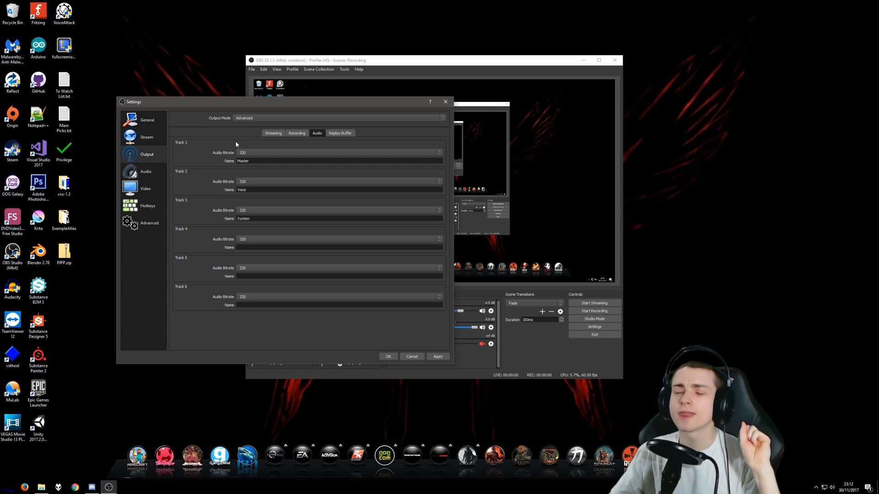
click(249, 151)
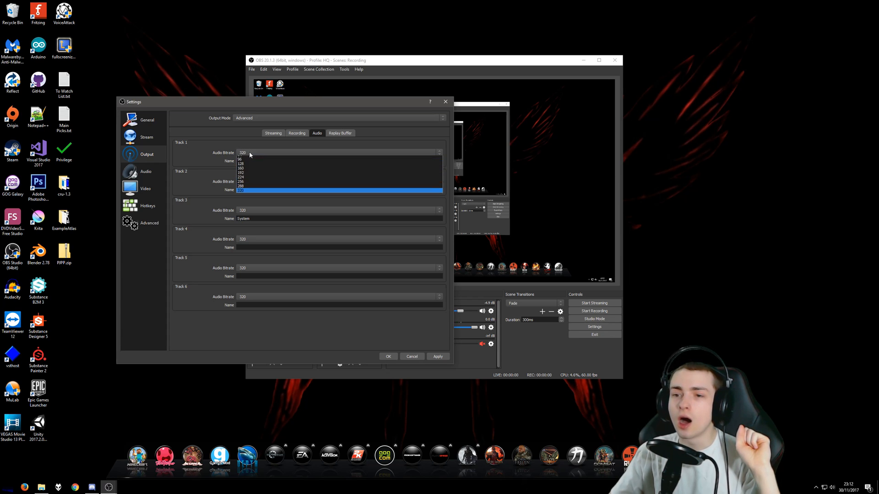
click(246, 139)
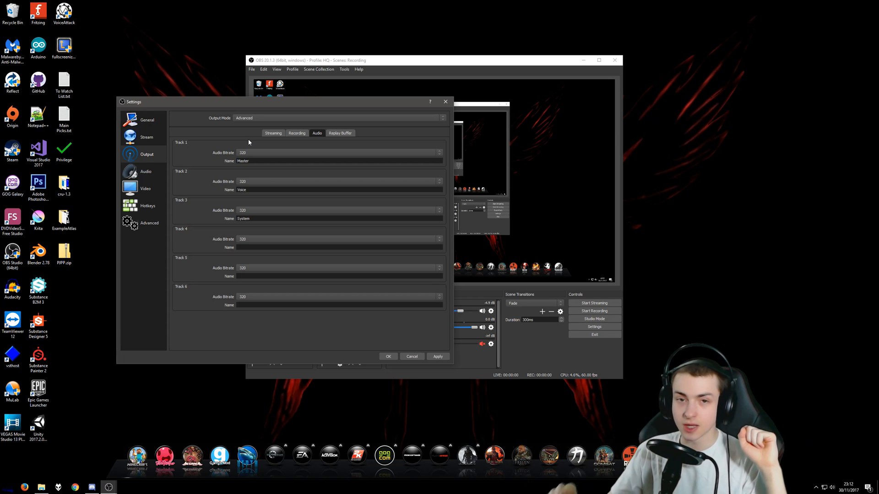
click(251, 154)
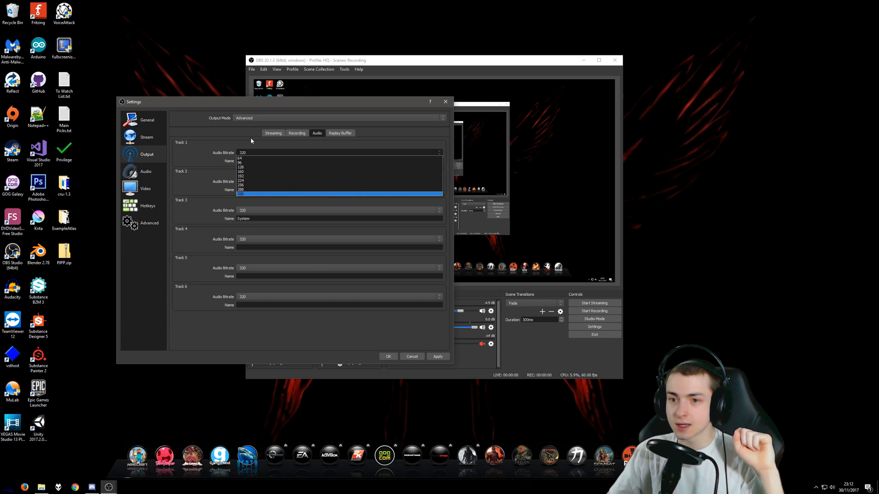
click(251, 139)
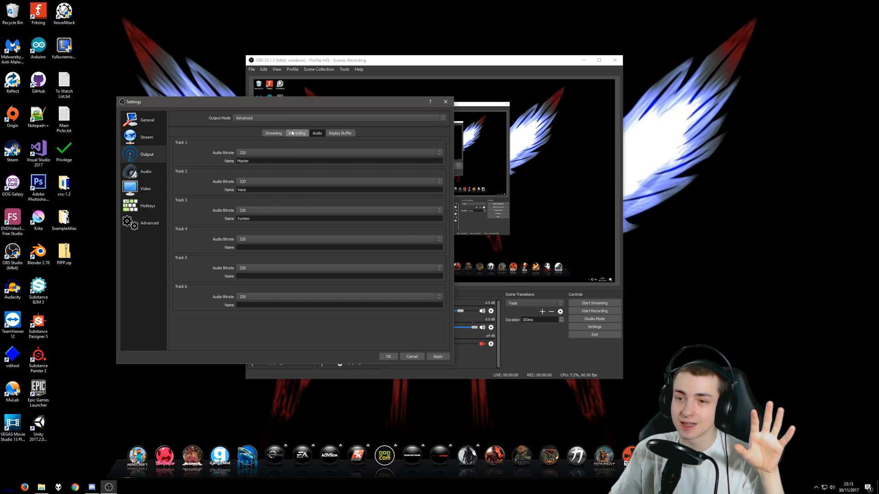
Recheck the streaming bitrate and review the names given to audio tracks 1, 2 and 3
click(274, 133)
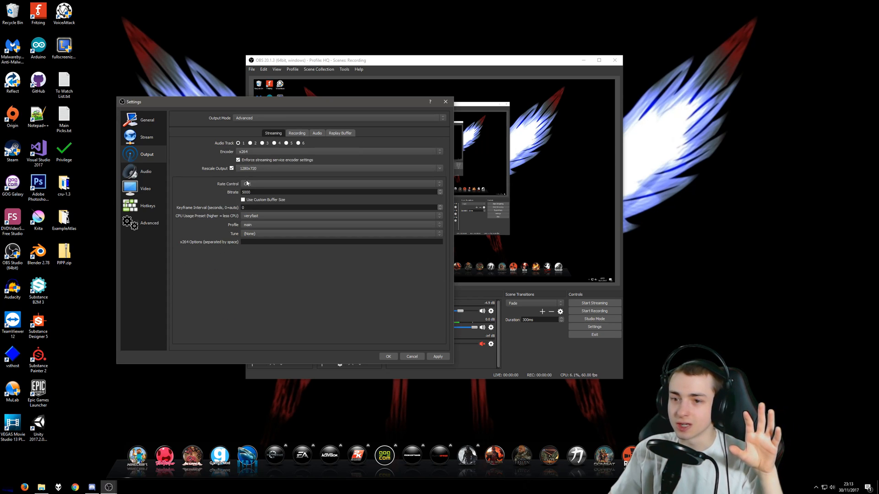
double_click(260, 191)
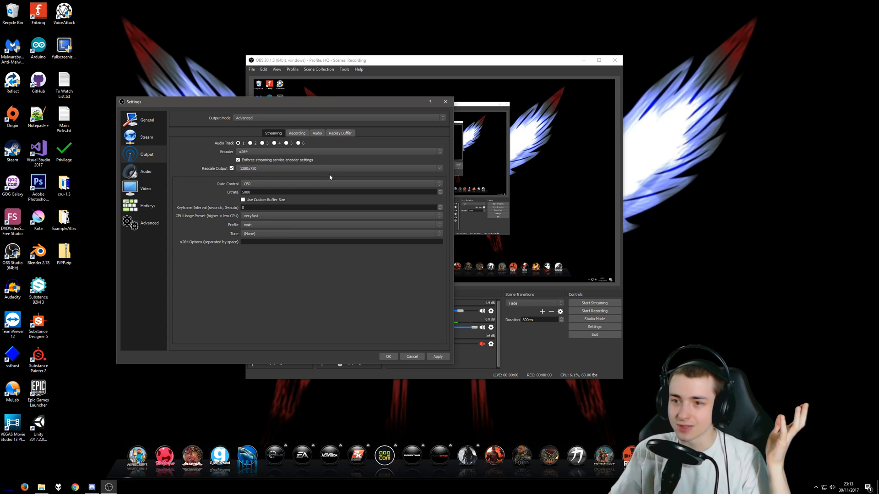
click(318, 133)
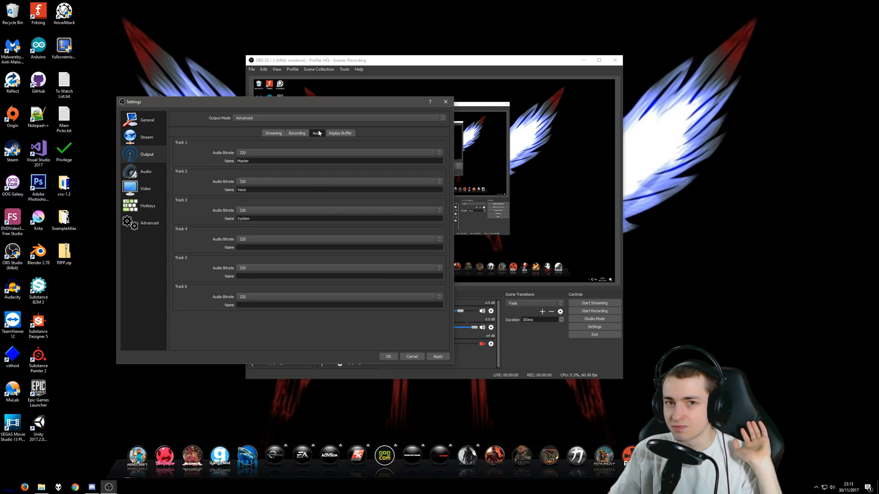
double_click(265, 161)
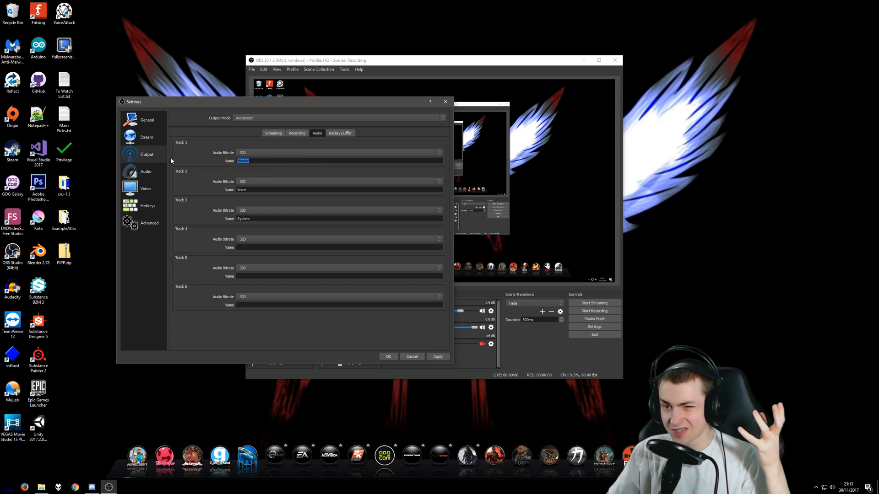
click(259, 162)
double_click(258, 162)
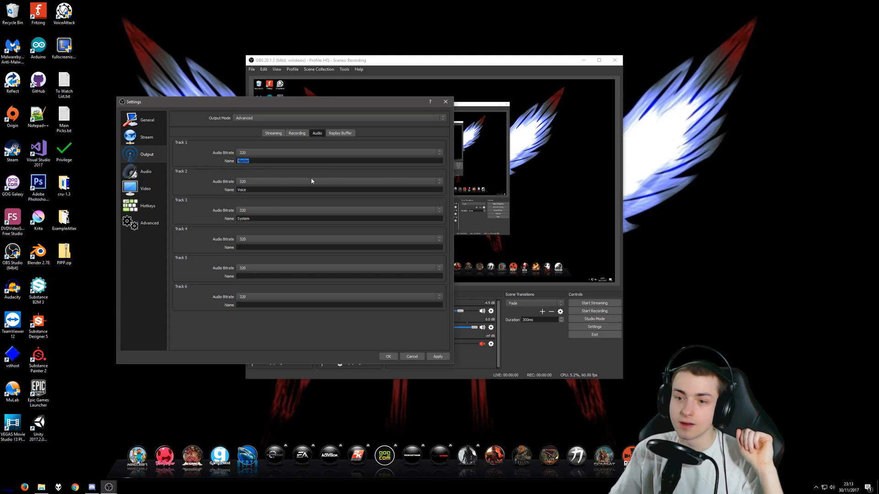
double_click(257, 190)
click(261, 219)
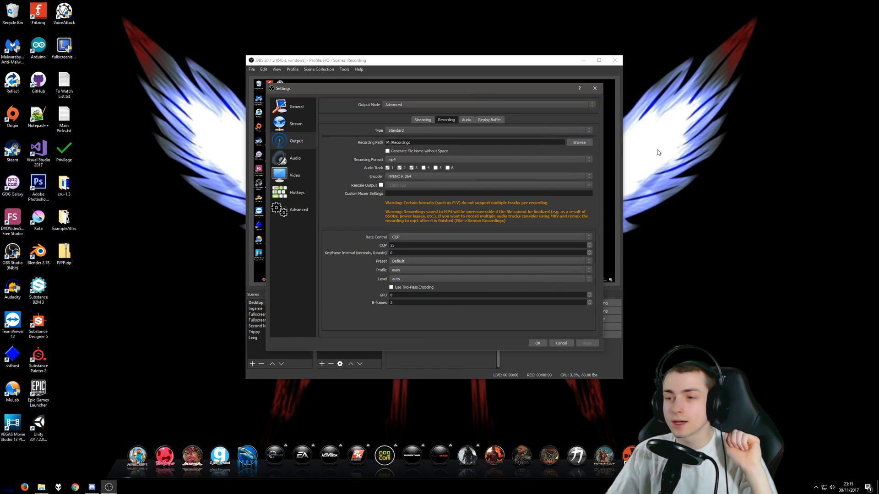
Reposition the settings window and keep the recording type as Standard after reviewing the alternatives
drag(488, 92, 417, 90)
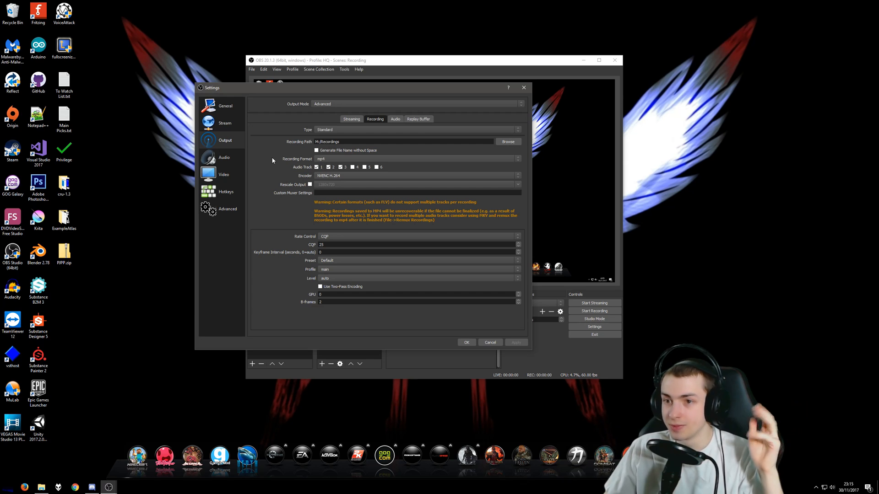
click(346, 129)
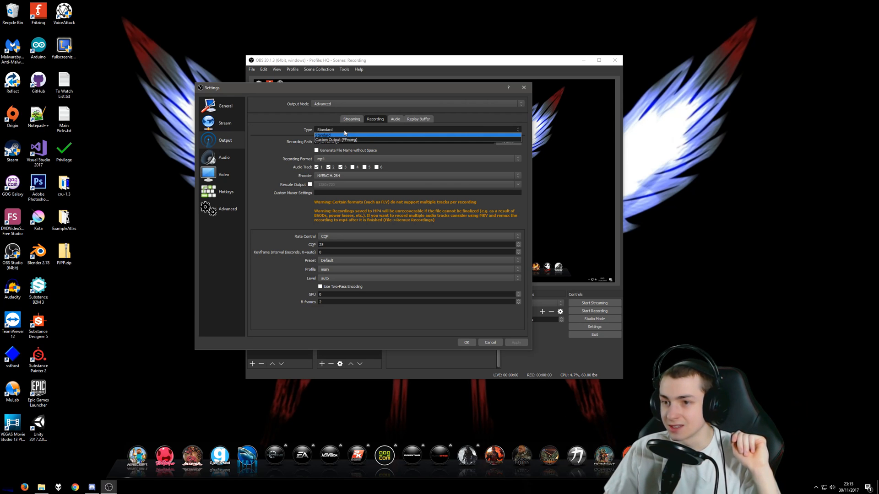
click(344, 134)
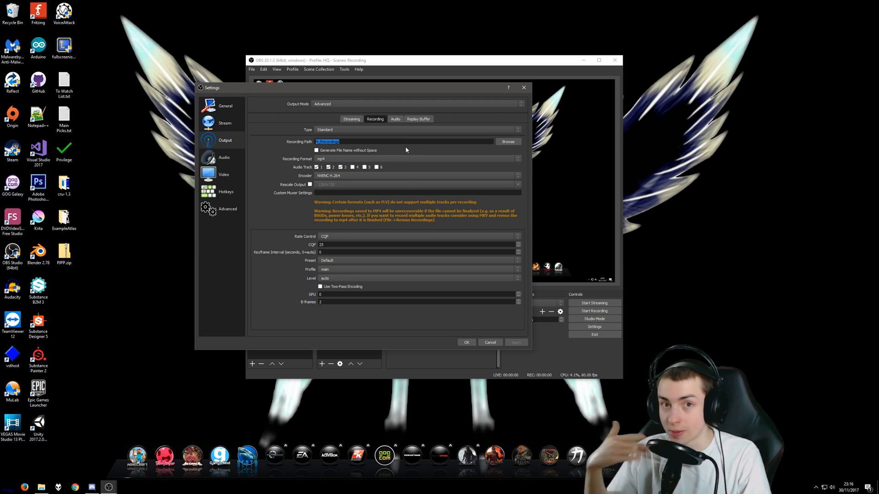
Examine the available recording formats, keeping mp4
click(328, 159)
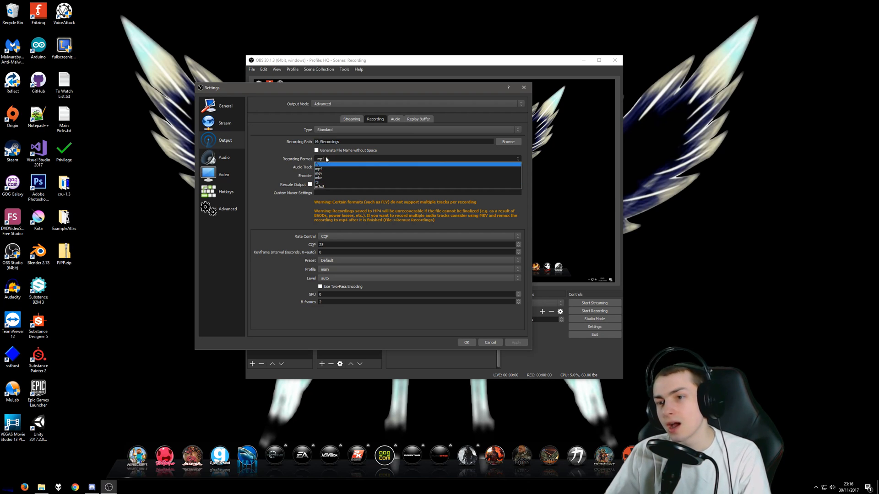
click(331, 160)
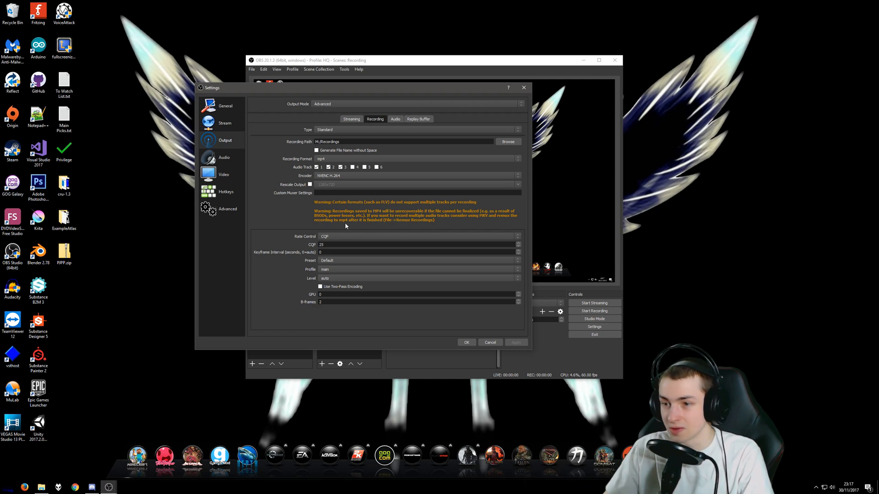
click(334, 159)
click(333, 159)
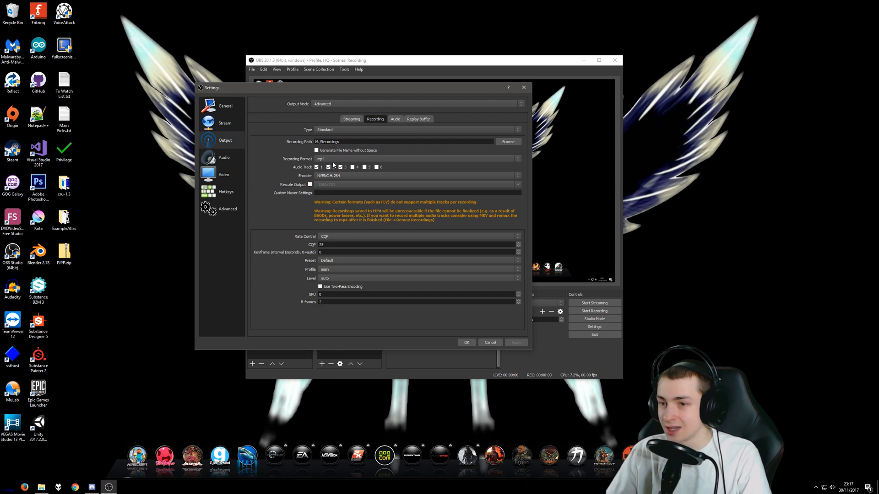
click(330, 159)
click(332, 160)
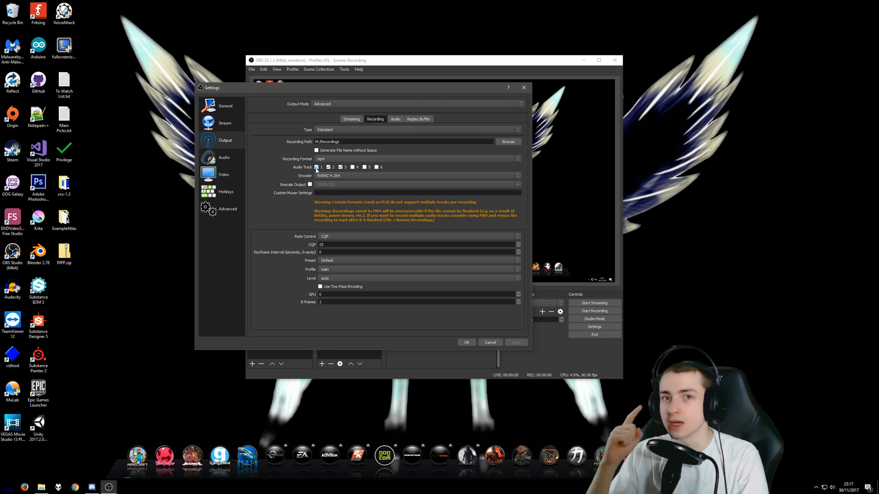
Examine the encoder options for recording, leaving NVENC H.264 selected
click(341, 176)
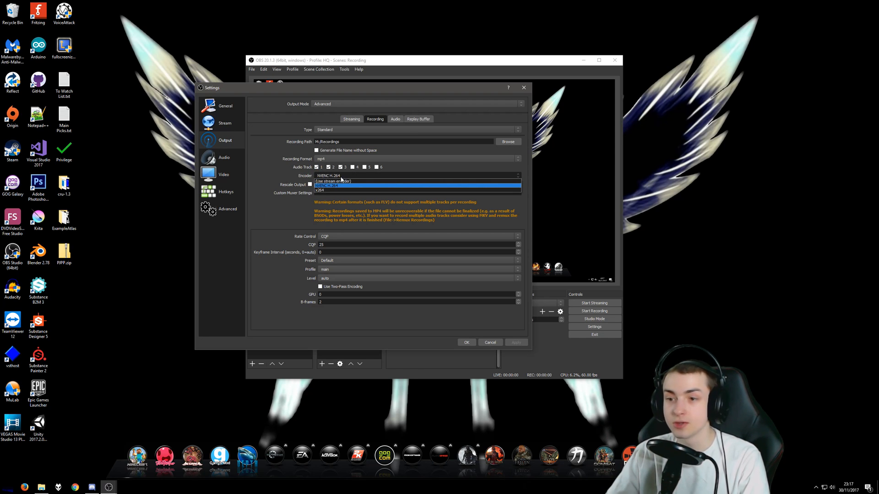
click(341, 178)
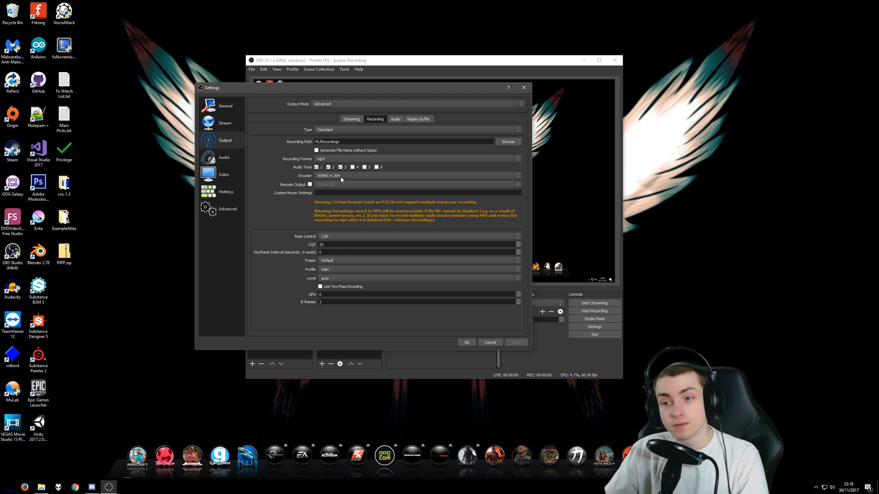
click(341, 178)
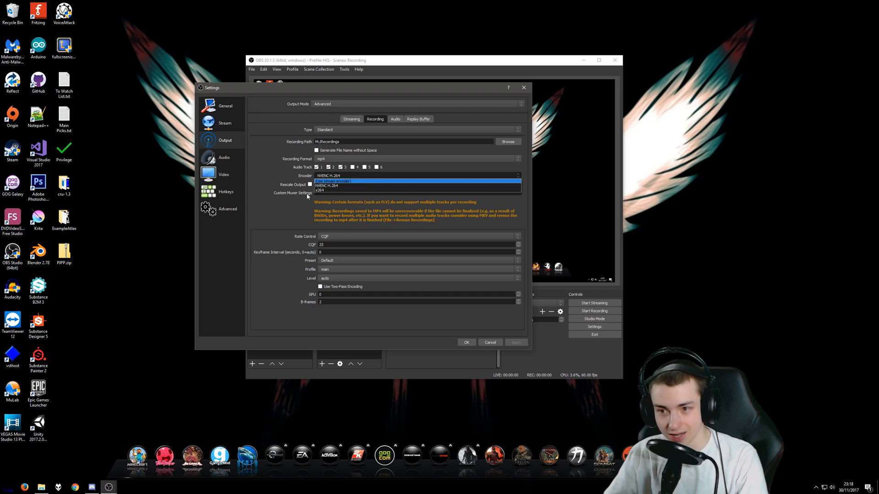
click(261, 188)
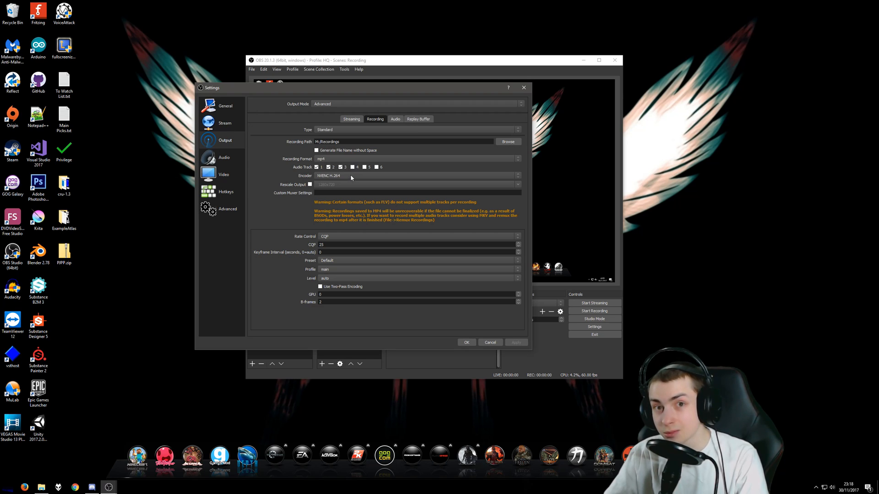
Try the x264 recording encoder to examine its rate control and CPU usage presets, returning to NVENC H.264
click(333, 175)
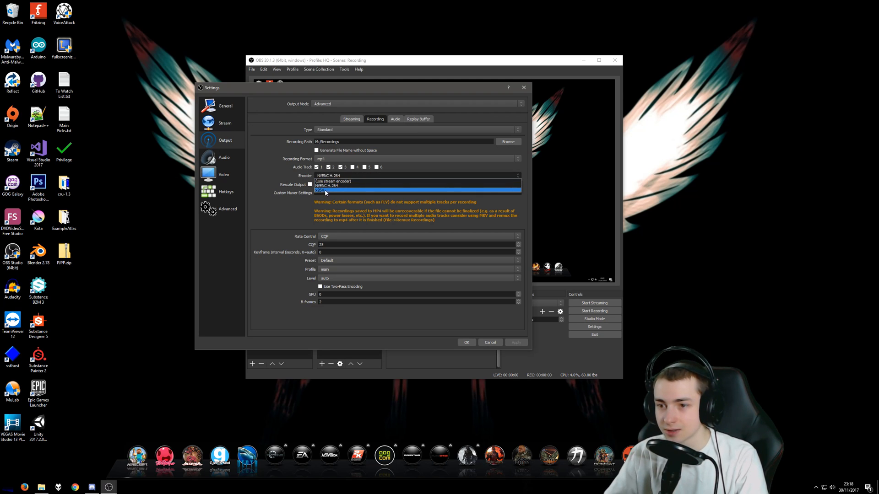
click(327, 192)
click(339, 237)
click(340, 236)
click(333, 268)
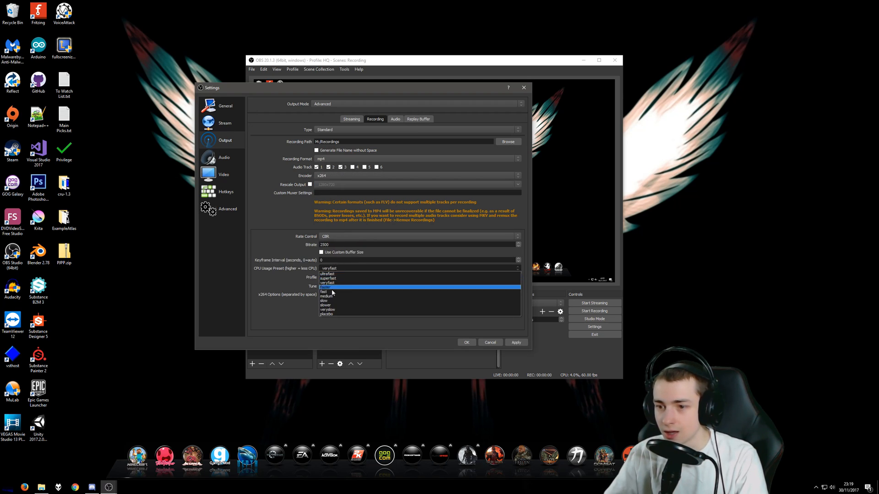
click(270, 226)
click(328, 177)
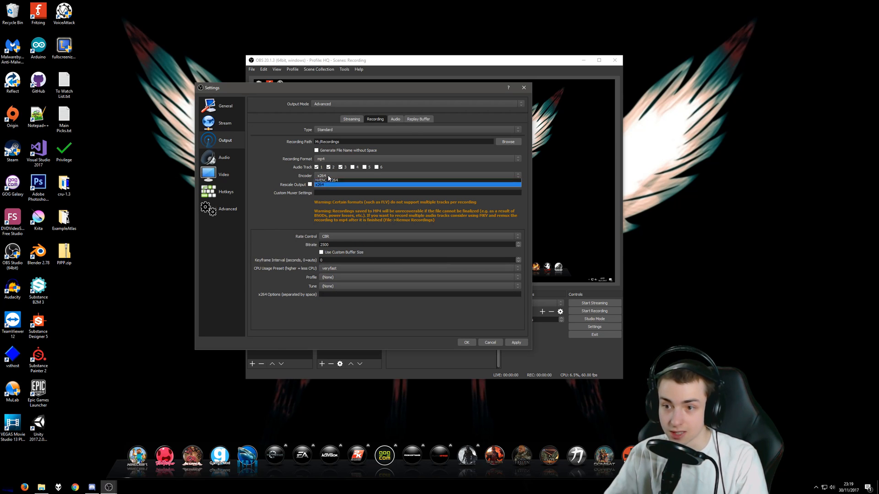
click(322, 185)
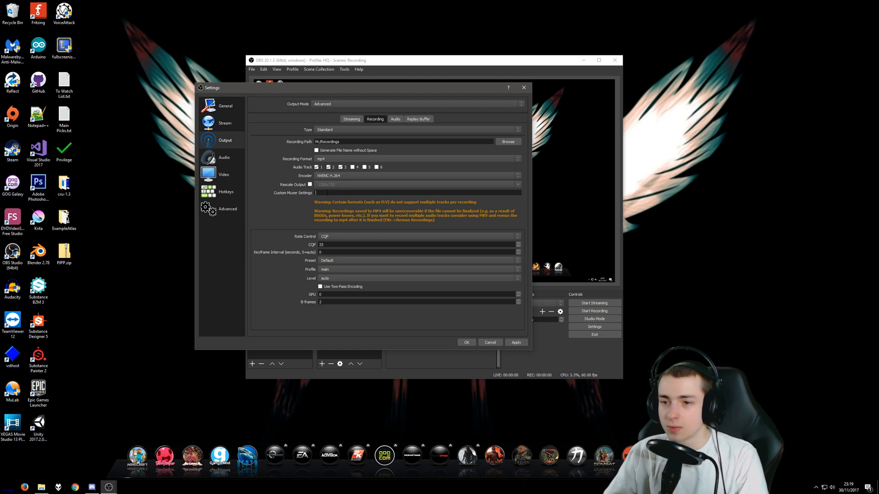
click(351, 194)
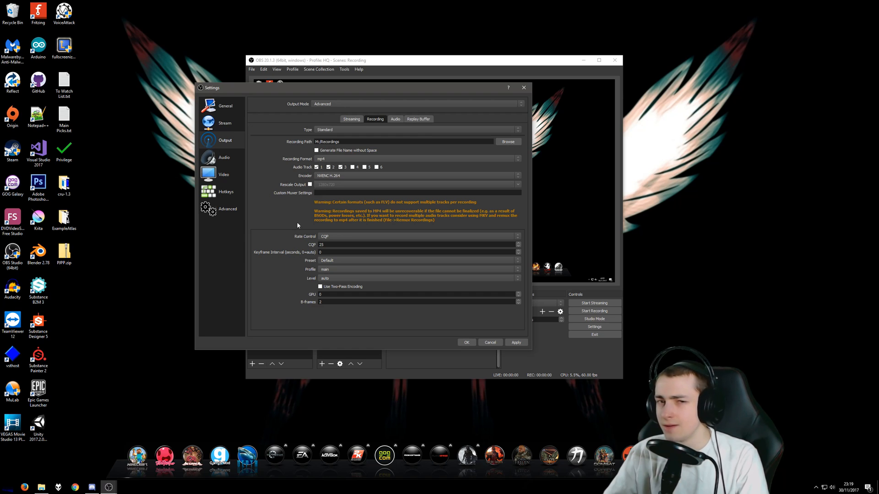
Examine the rate control options for the recording encoder, keeping CQP selected
click(344, 237)
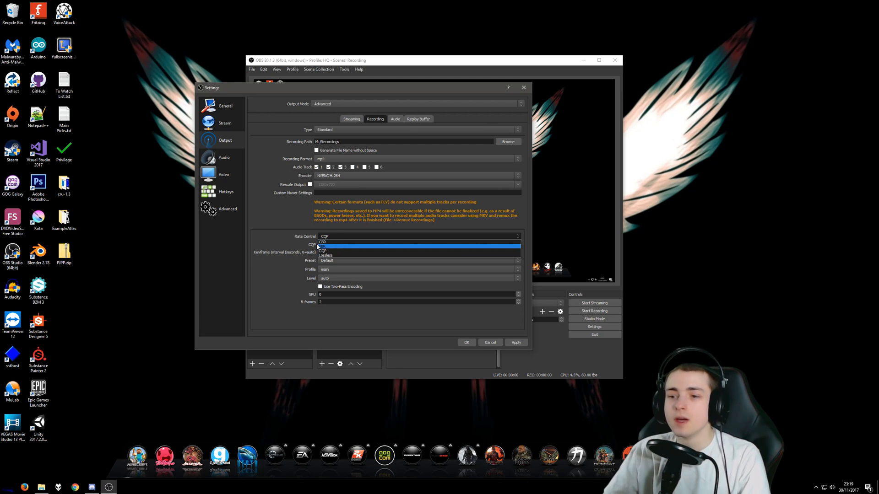
click(332, 252)
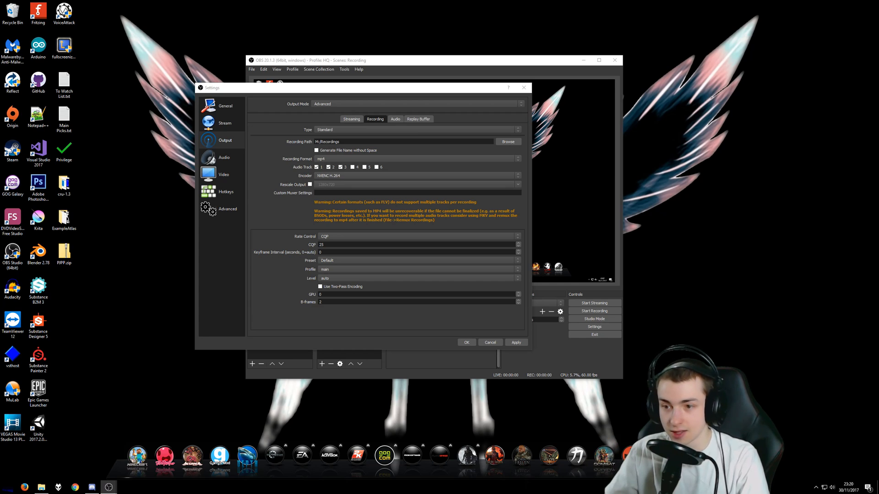
click(251, 296)
click(360, 236)
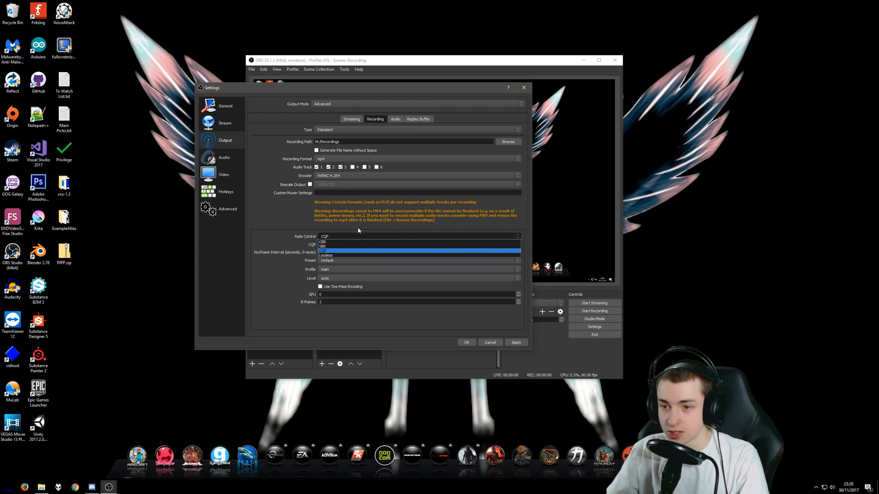
click(358, 230)
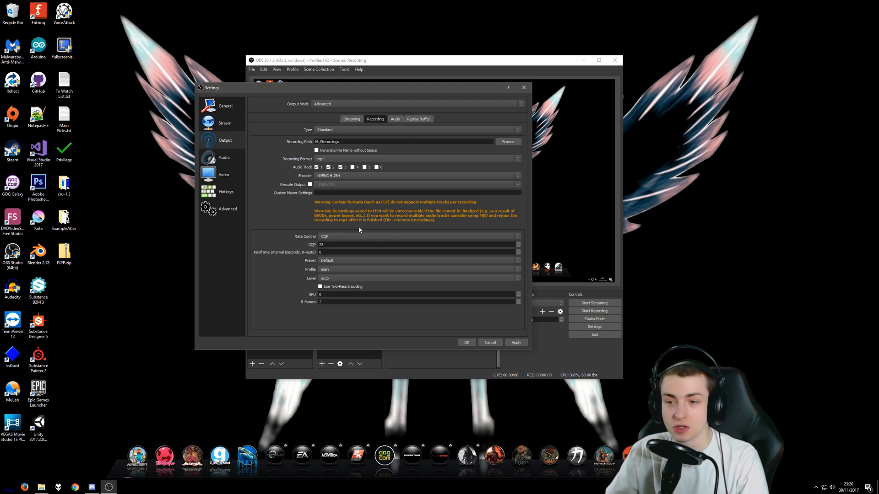
click(371, 236)
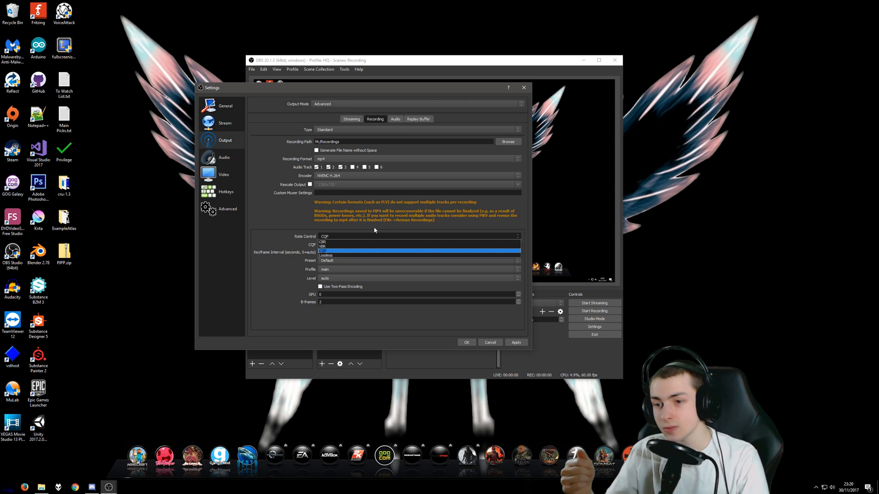
click(374, 228)
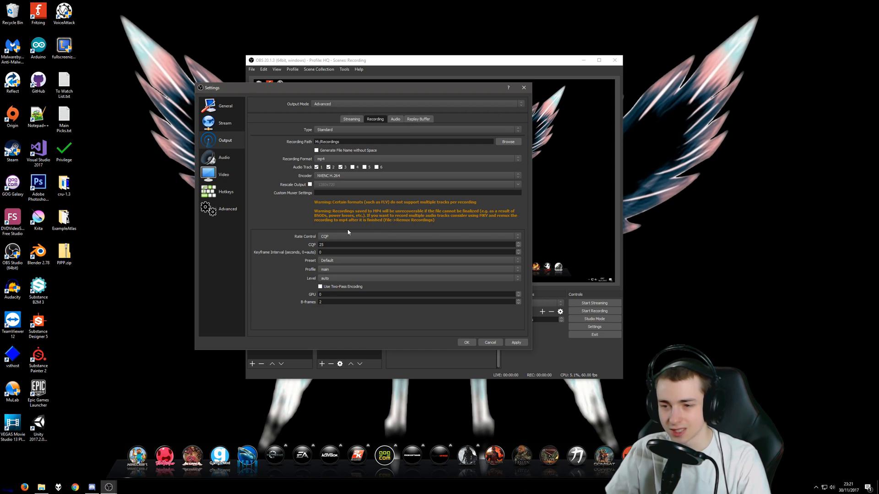
Check the recording's CQP value and keep the keyframe interval at 0 (auto)
click(335, 246)
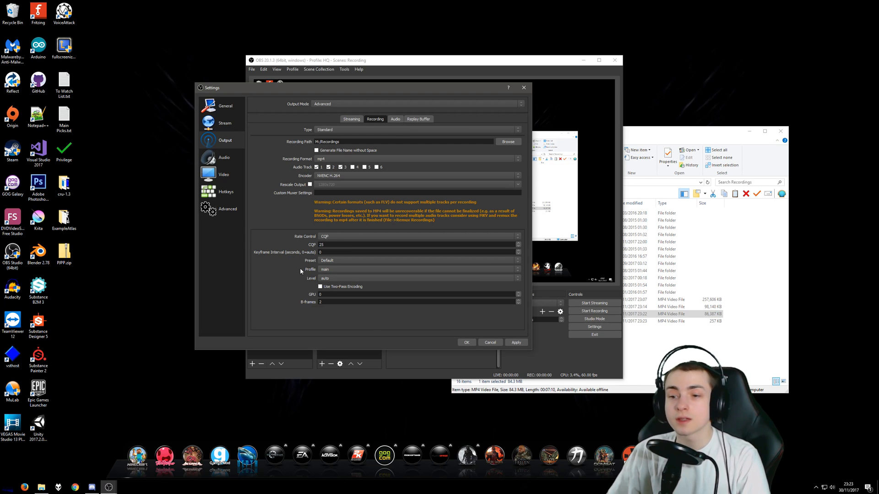
click(322, 251)
text(0)
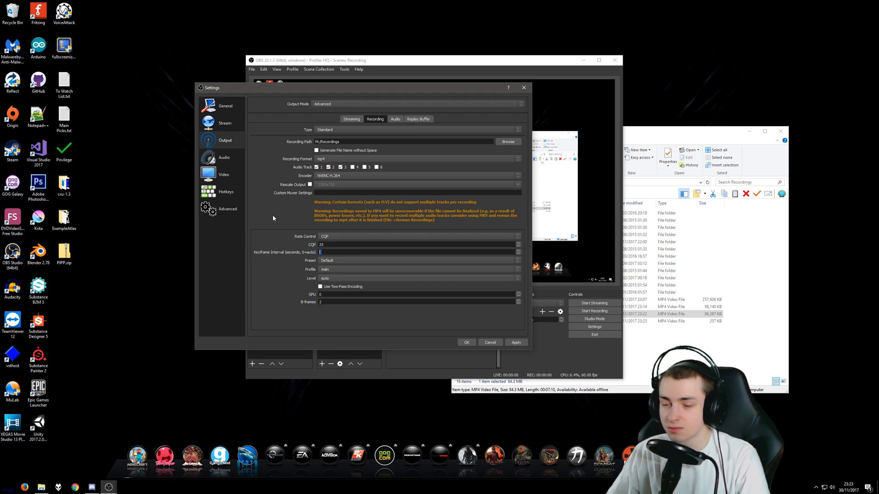
click(332, 251)
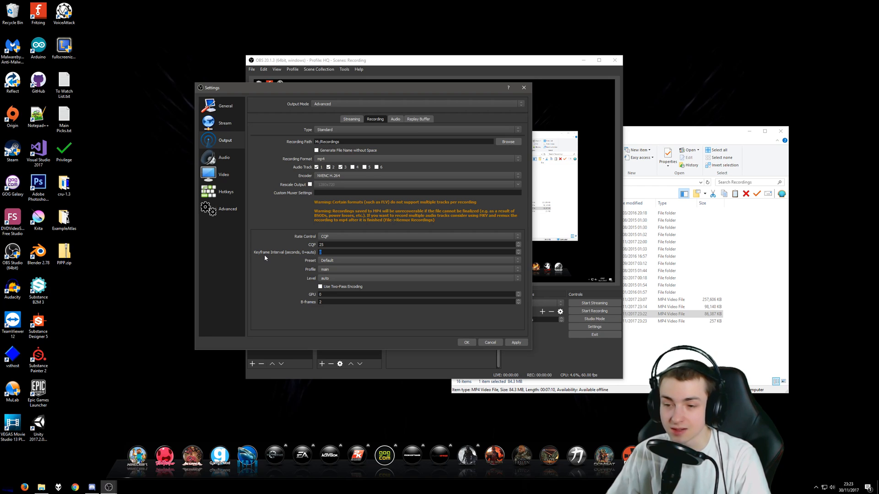
Examine the NVENC encoder presets for recording, keeping Default selected
click(341, 261)
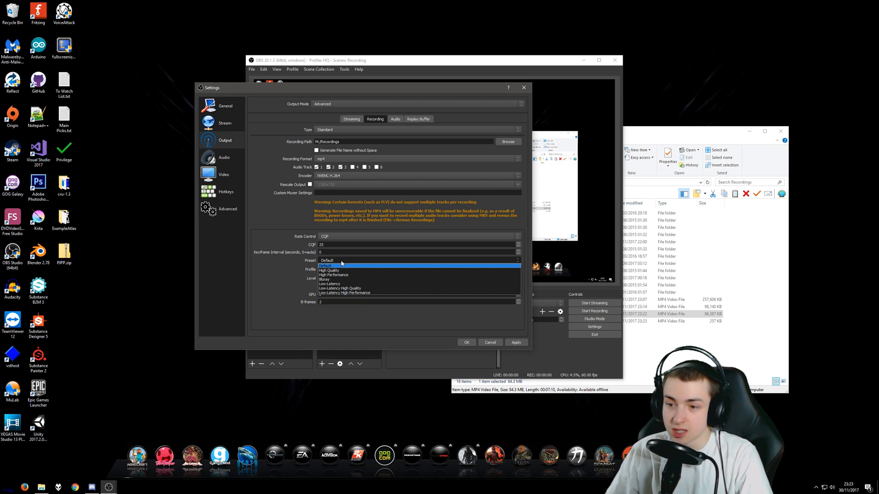
click(341, 263)
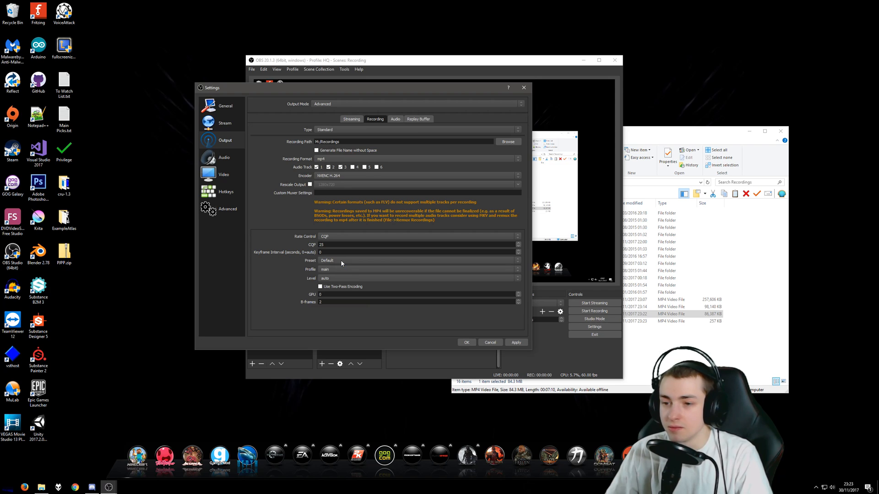
click(341, 261)
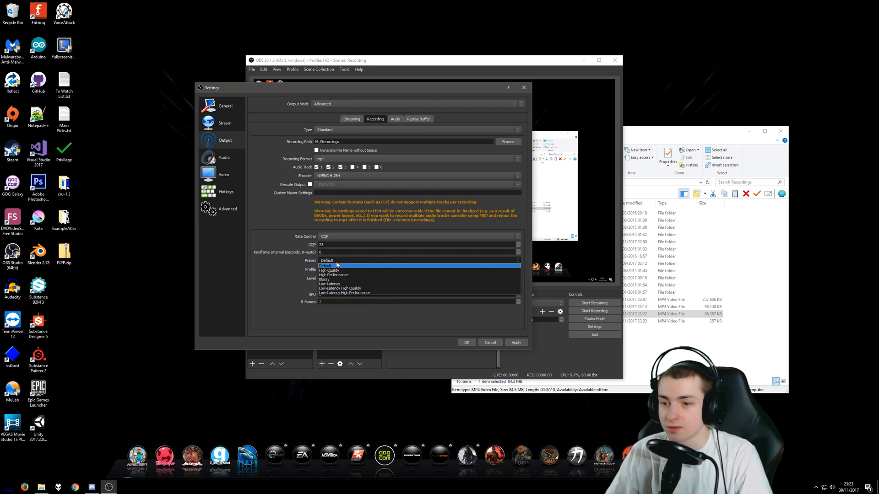
click(336, 266)
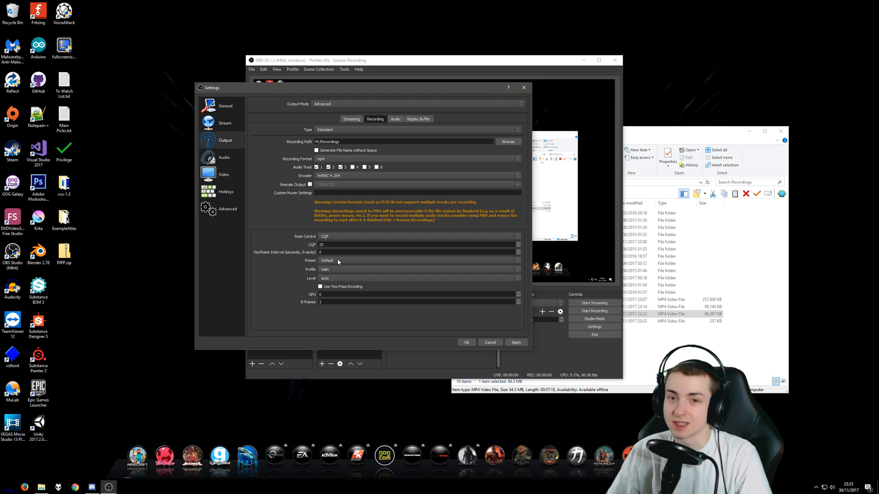
Examine the H.264 profile options for recording, keeping main selected
click(339, 270)
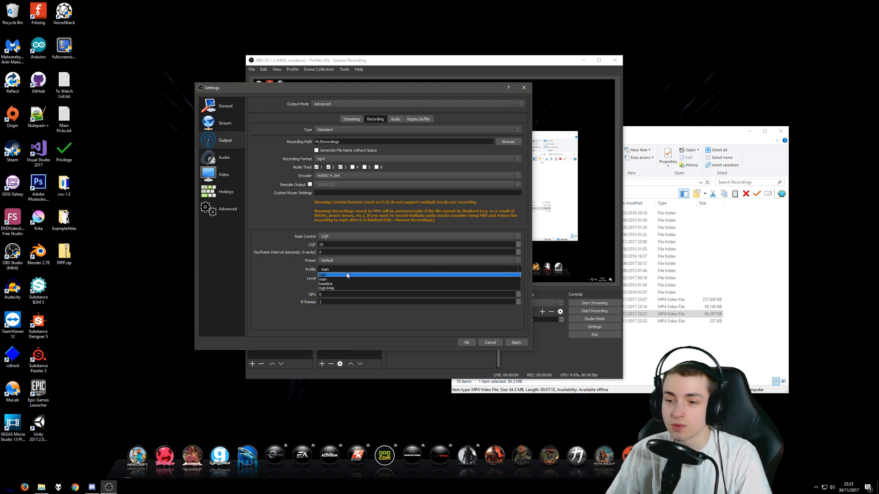
click(350, 268)
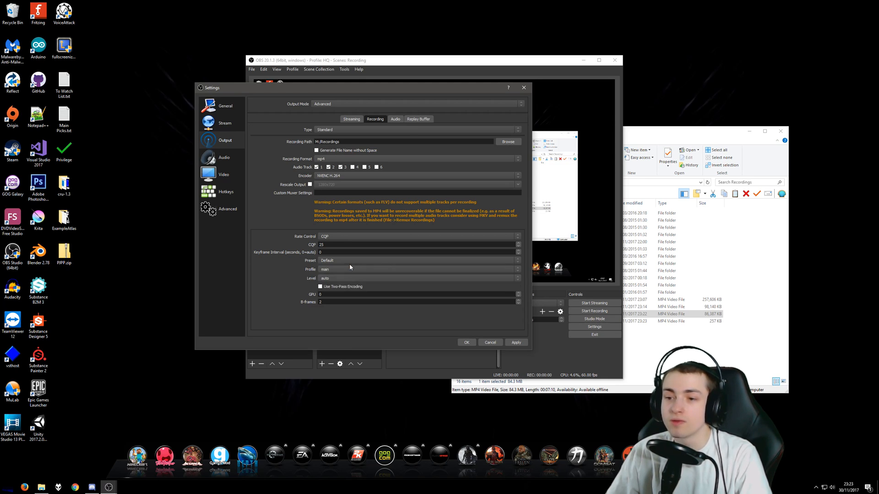
click(324, 270)
click(307, 268)
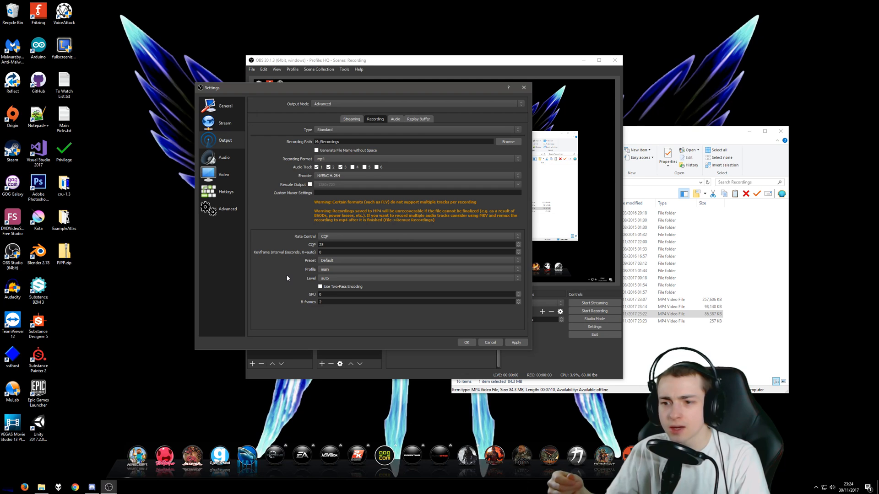
click(336, 268)
click(321, 273)
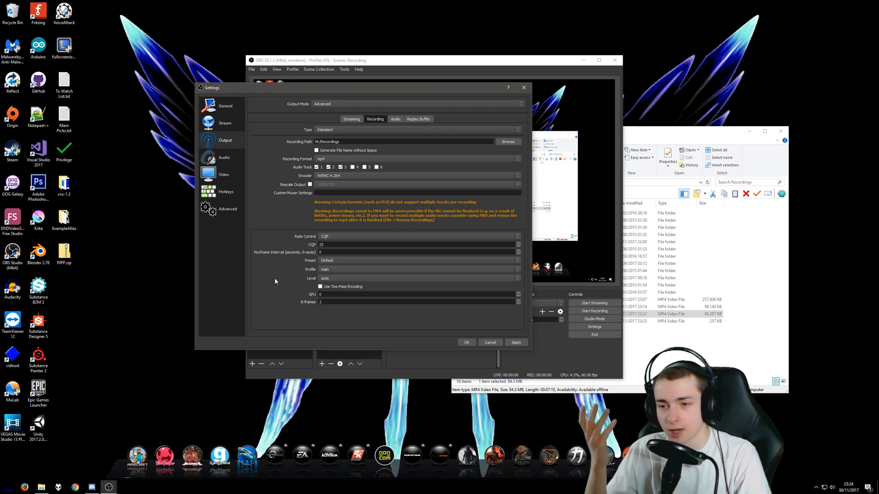
click(327, 270)
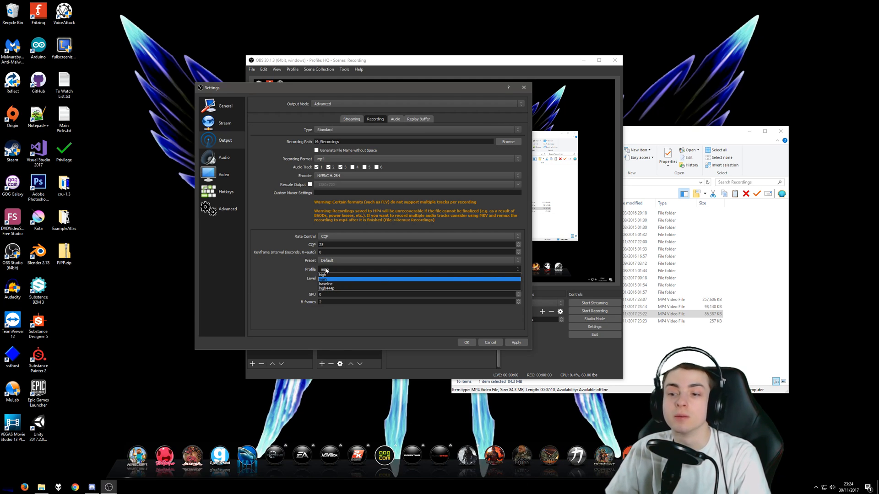
click(331, 270)
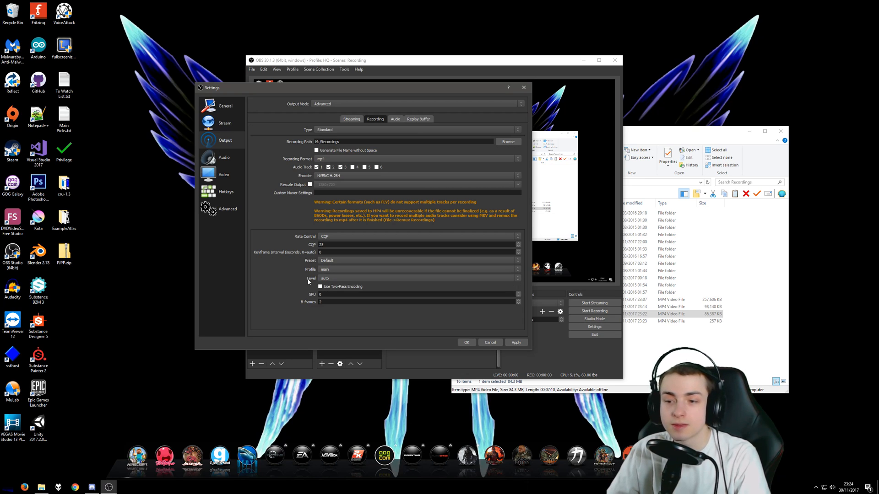
Examine the encoder level options, keeping auto, and check the GPU and B-frames values
click(320, 278)
click(320, 279)
click(323, 279)
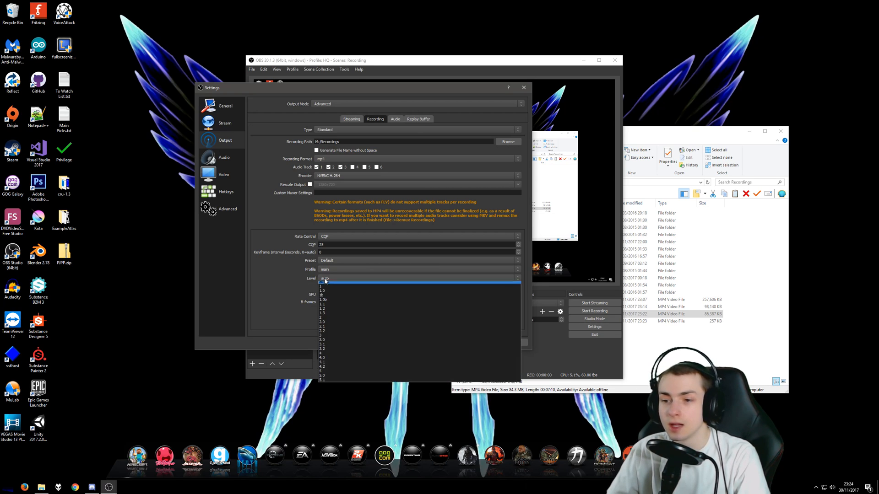
click(288, 280)
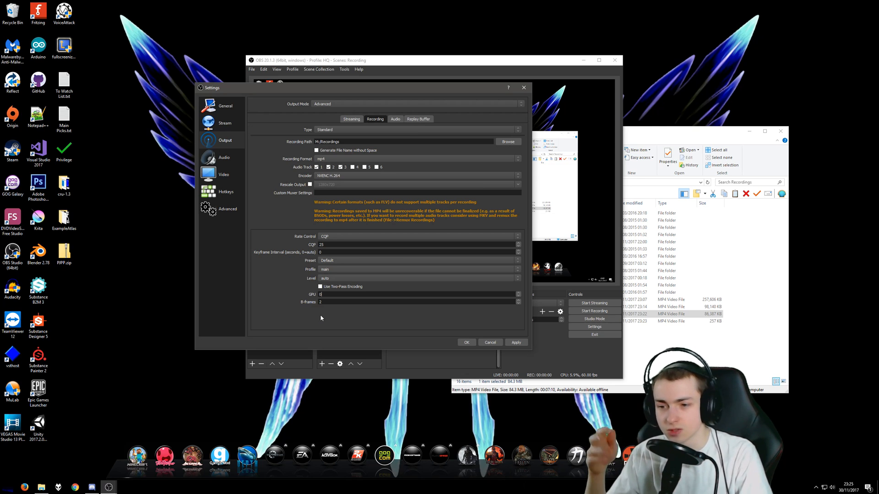
key(Tab)
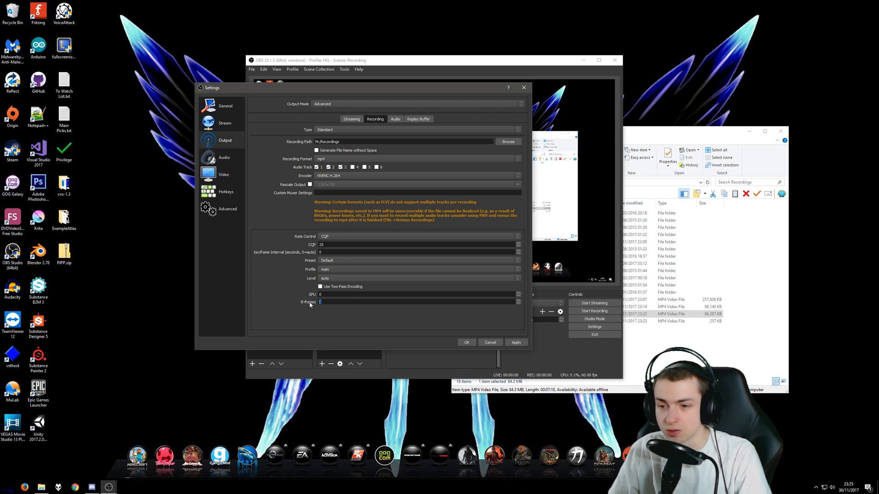